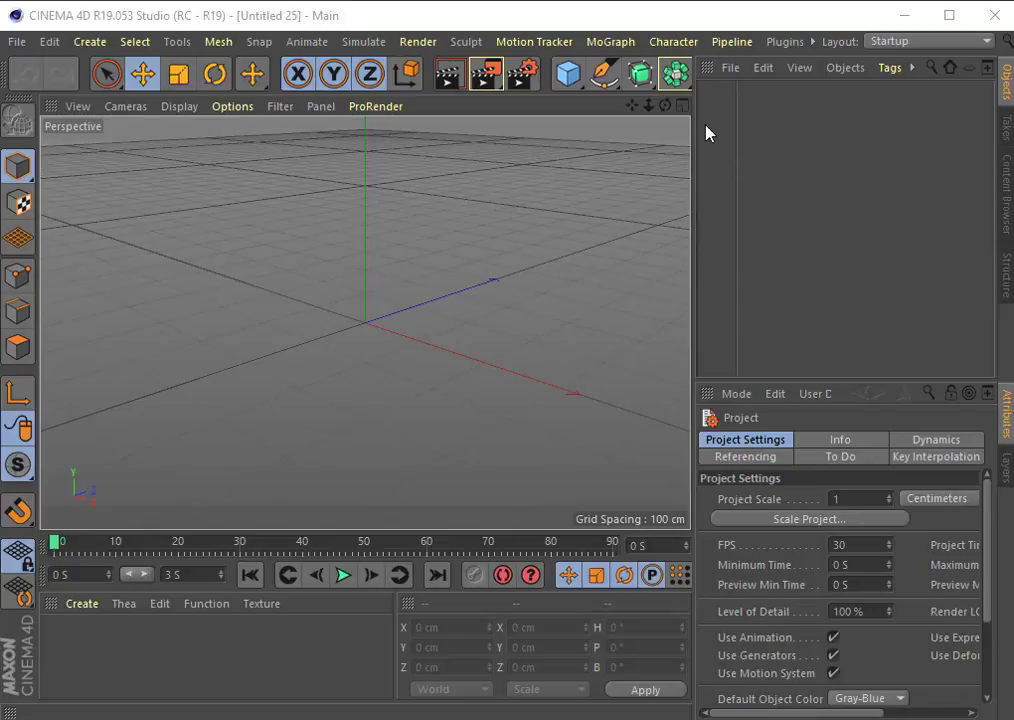
# Step: Add a Spline Mask generator in Union mode on the XY plane, viewed from a flatter angle
pyautogui.click(673, 76)
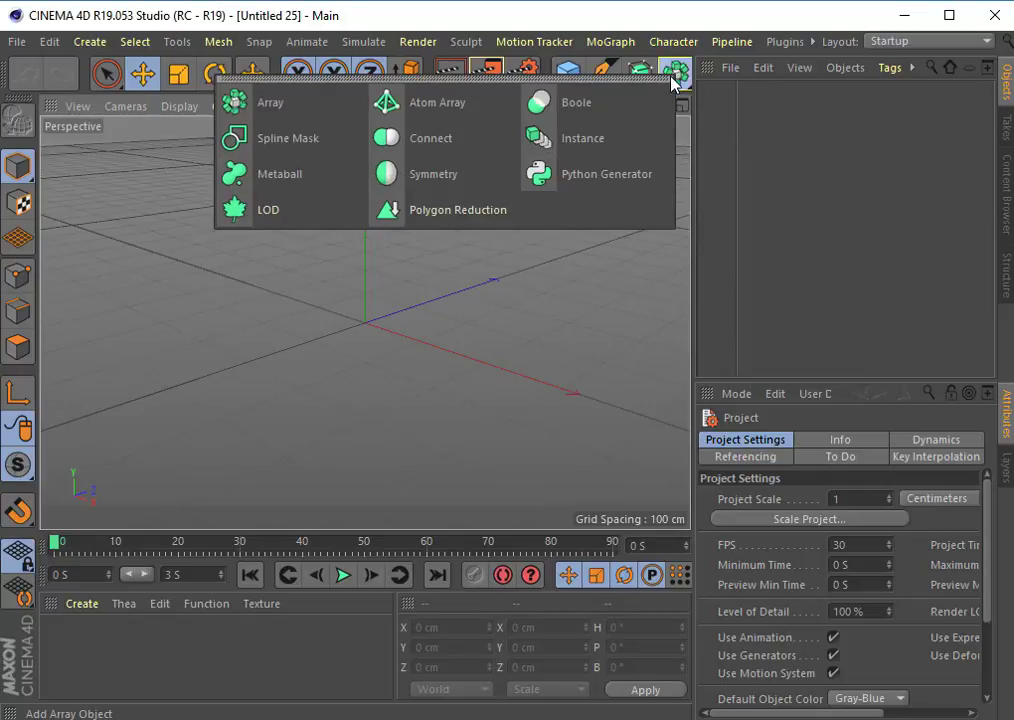
pyautogui.click(294, 140)
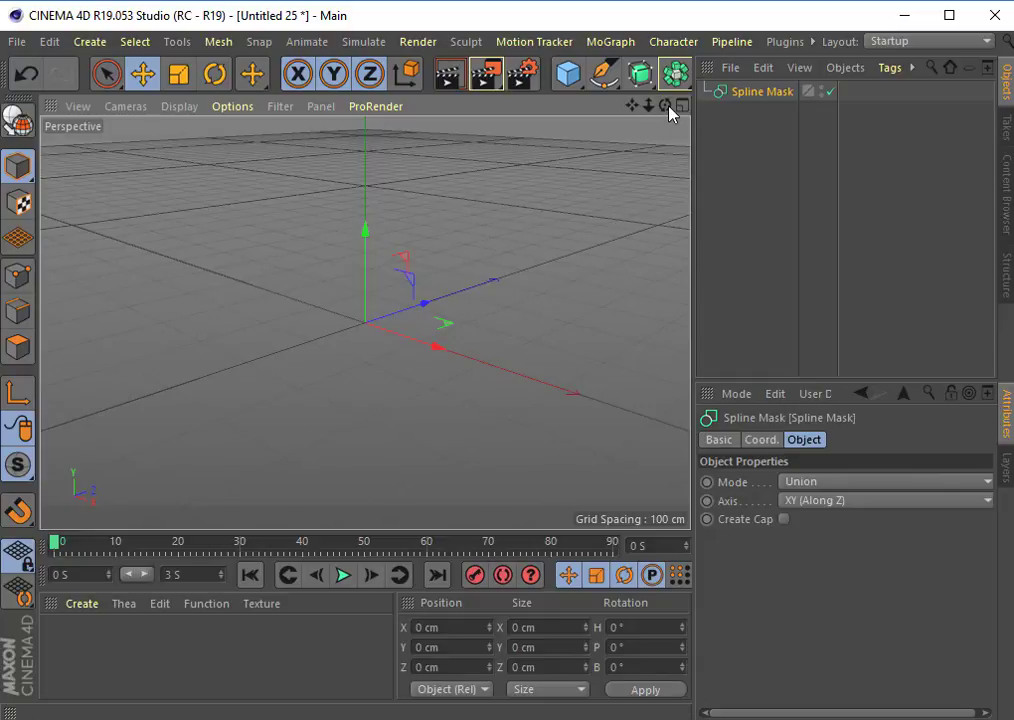
pyautogui.moveTo(665, 105); pyautogui.dragTo(582, 108)
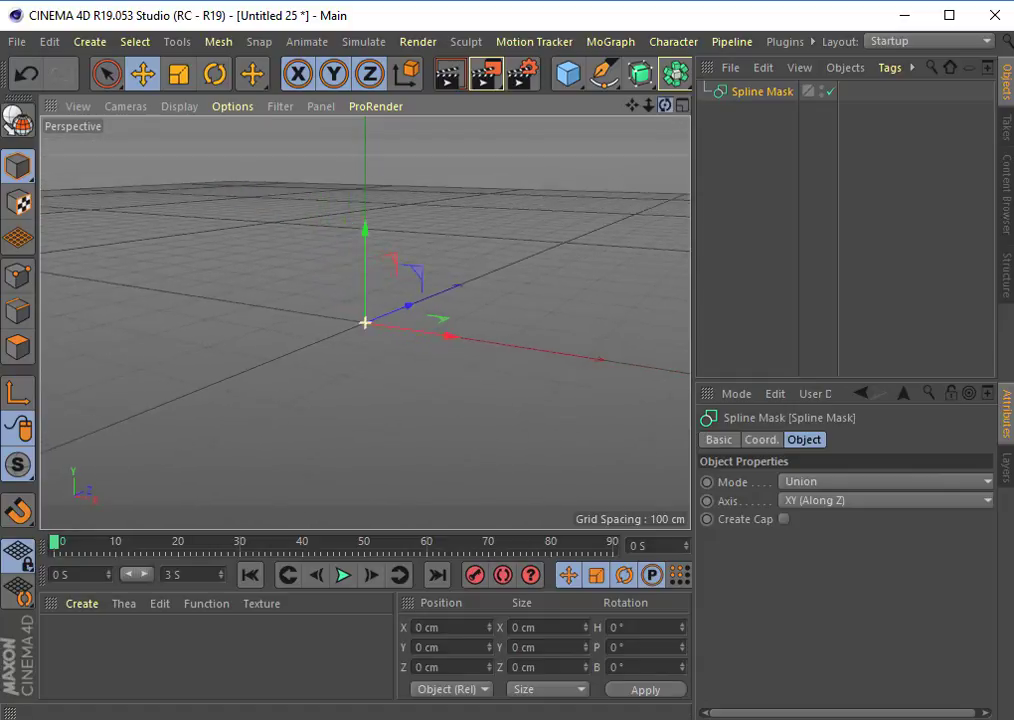
# Step: Create a Circle spline, scale it to a 118.2 cm radius, and nudge it to X −10.262 cm
pyautogui.click(603, 73)
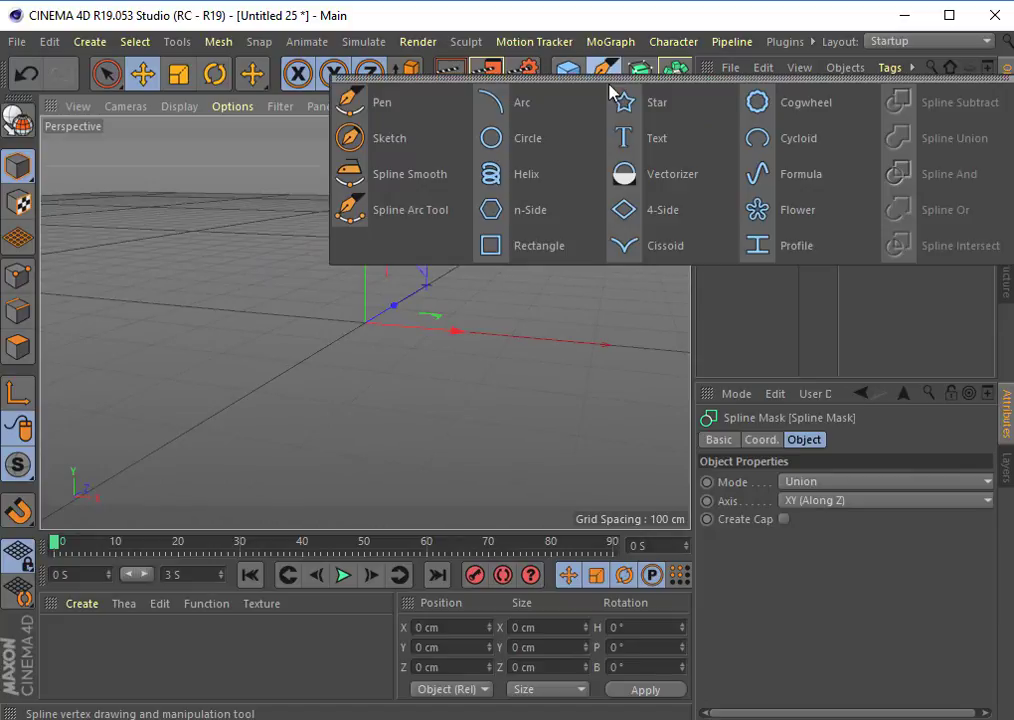
pyautogui.click(541, 149)
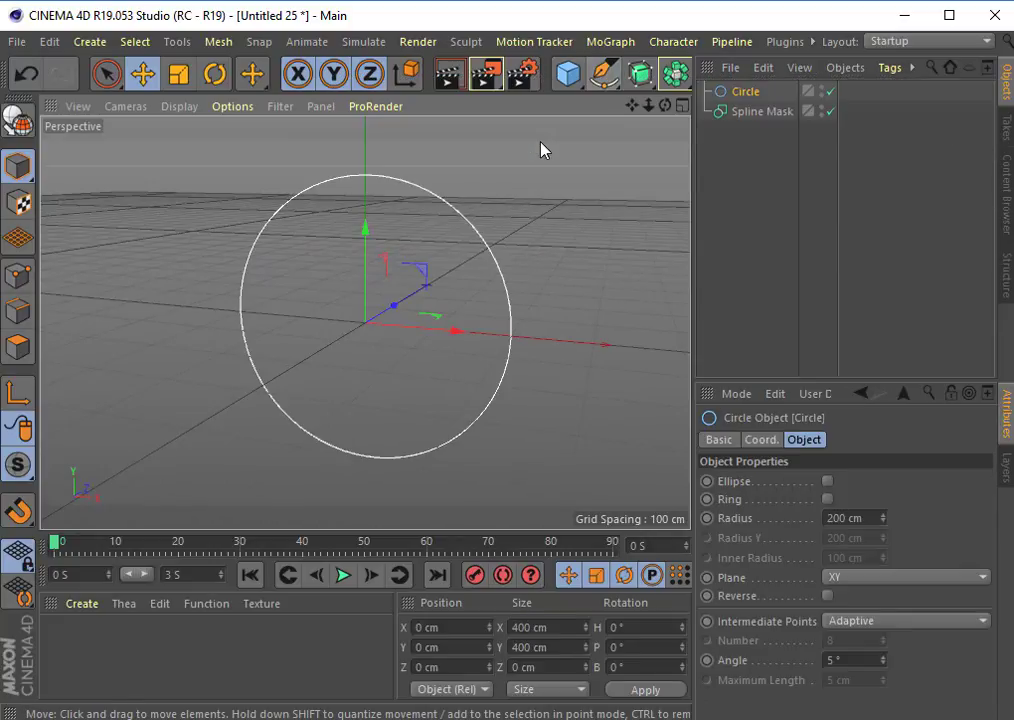
pyautogui.click(178, 73)
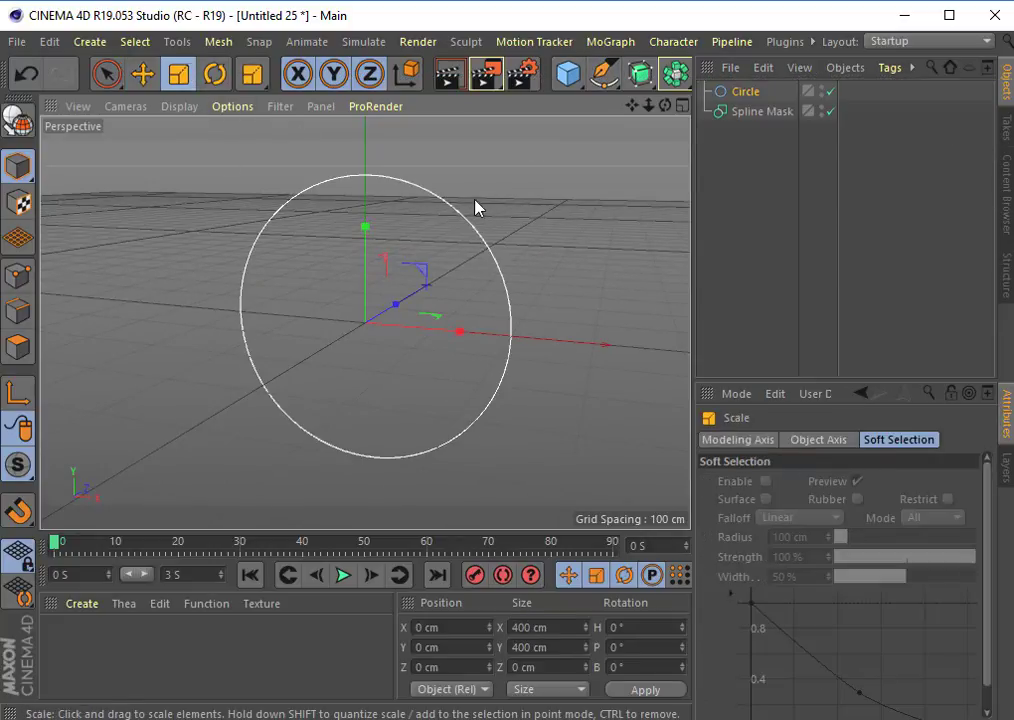
pyautogui.moveTo(539, 242)
pyautogui.mouseDown()
pyautogui.moveTo(470, 298)
pyautogui.moveTo(271, 385)
pyautogui.mouseUp()
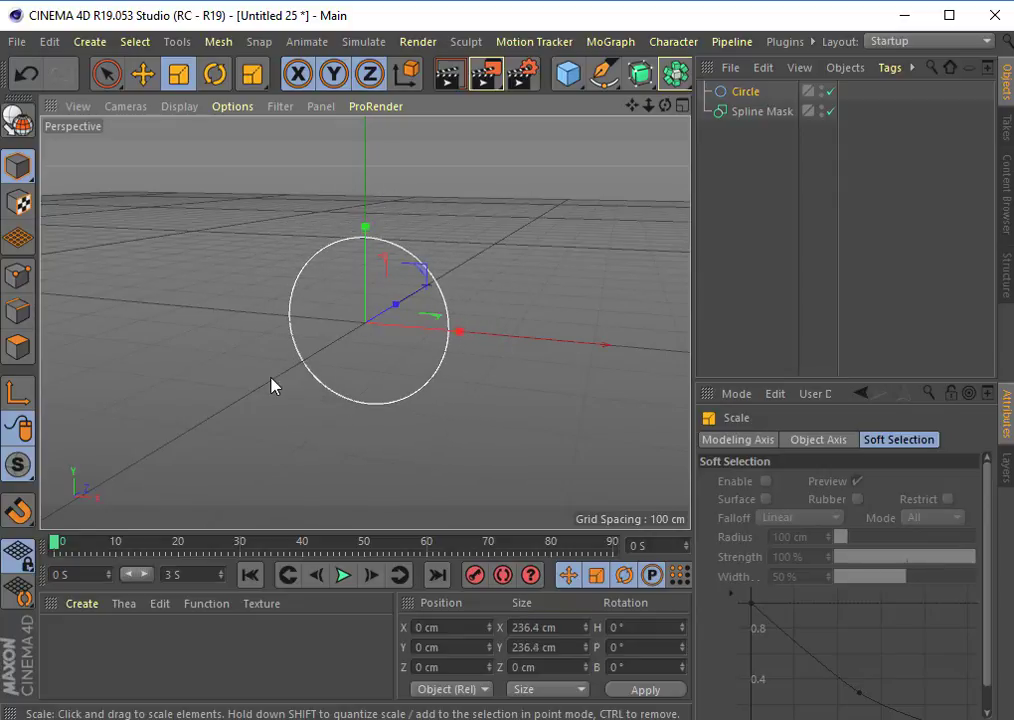
pyautogui.click(143, 73)
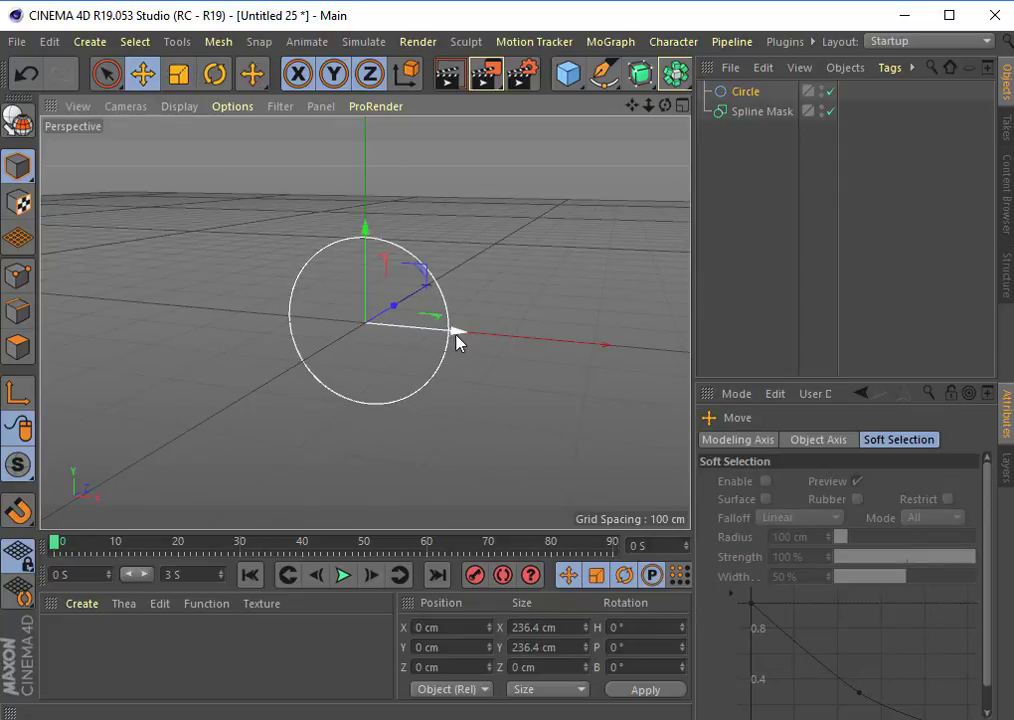
pyautogui.moveTo(455, 335); pyautogui.dragTo(448, 333)
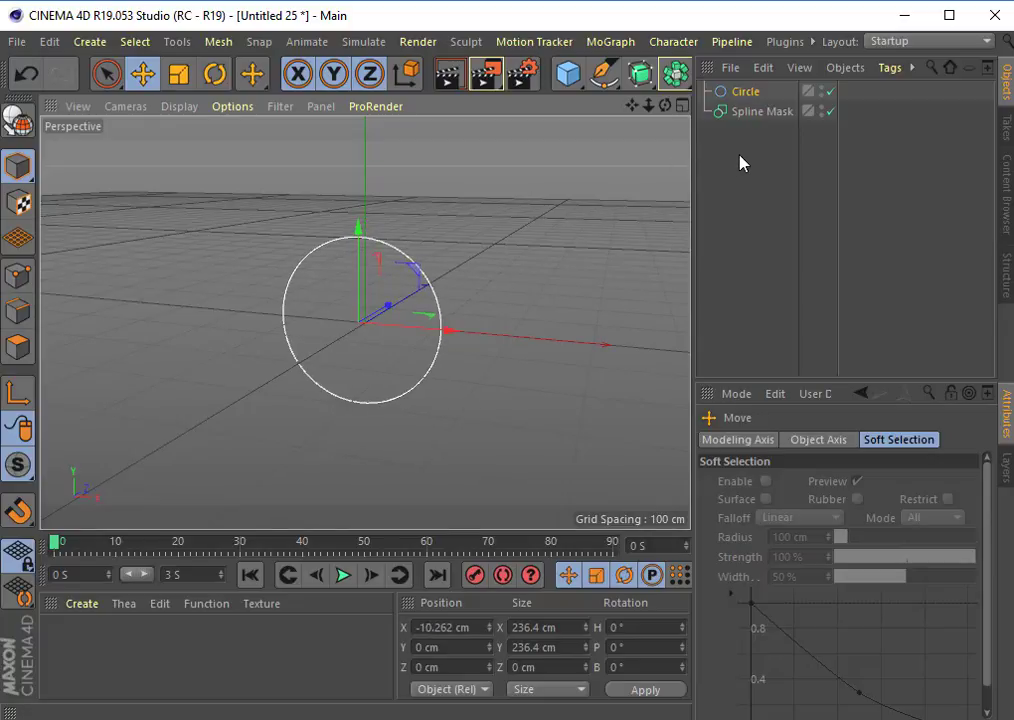
pyautogui.click(750, 93)
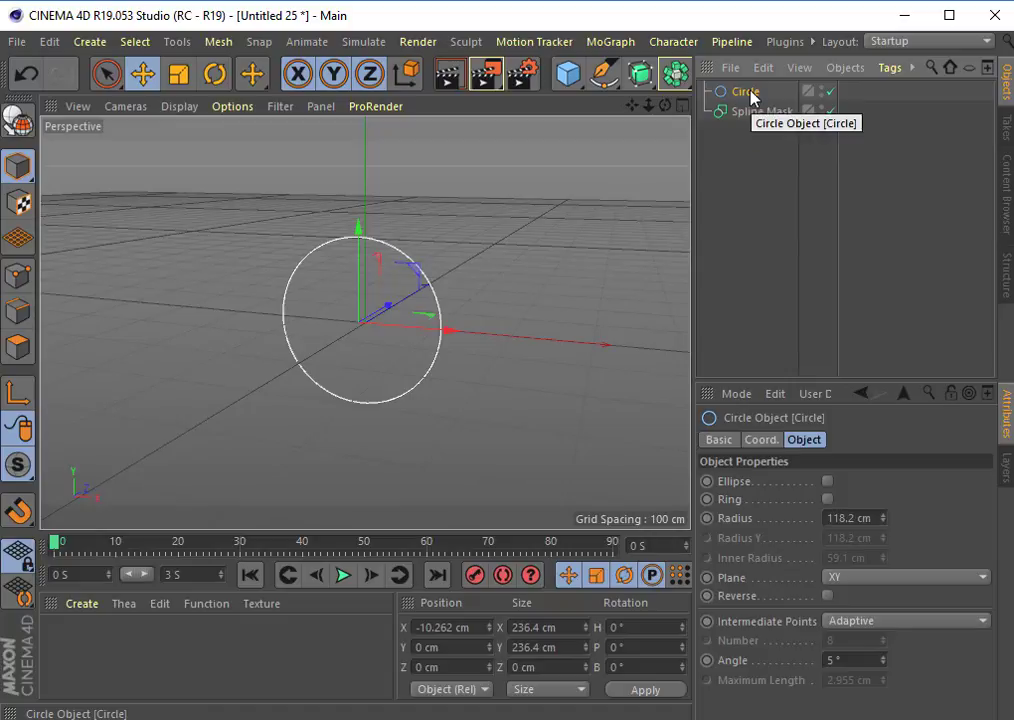
# Step: Duplicate the circle as Circle.1 at X 117.038 cm and select both circles
pyautogui.moveTo(750, 93); pyautogui.dragTo(748, 104)
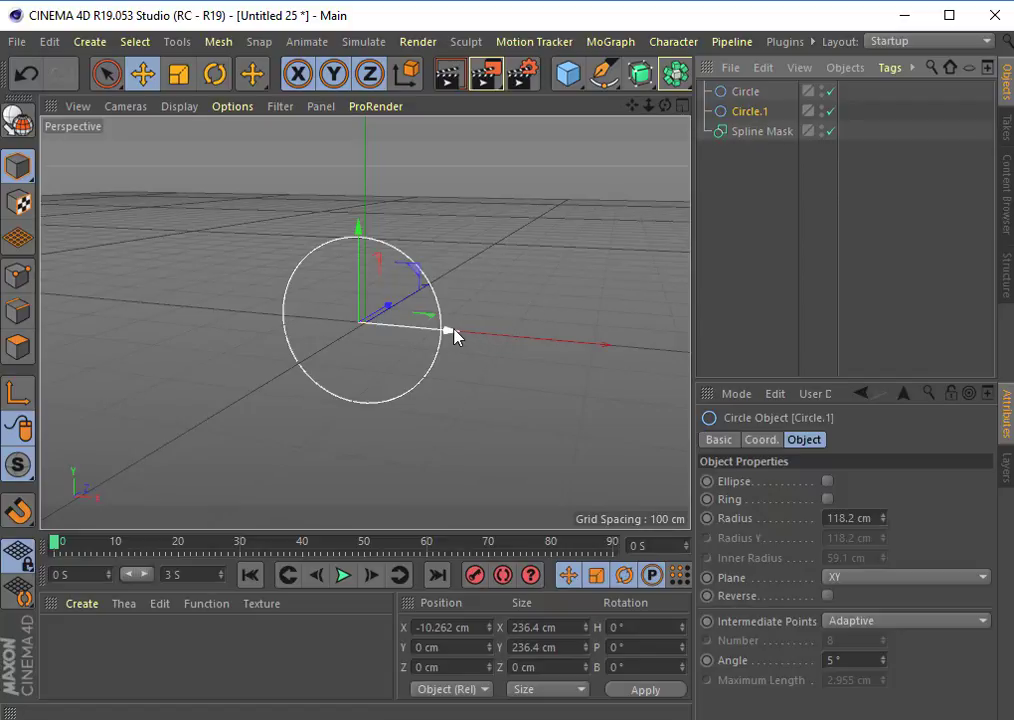
pyautogui.moveTo(453, 335); pyautogui.dragTo(654, 371)
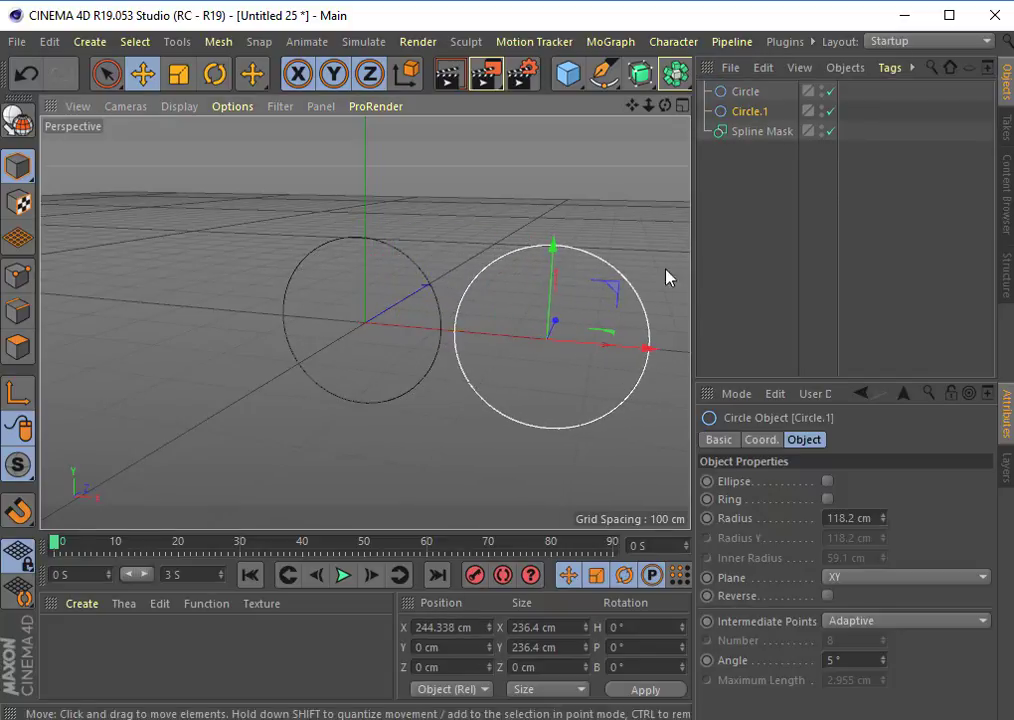
pyautogui.moveTo(632, 105); pyautogui.dragTo(664, 106)
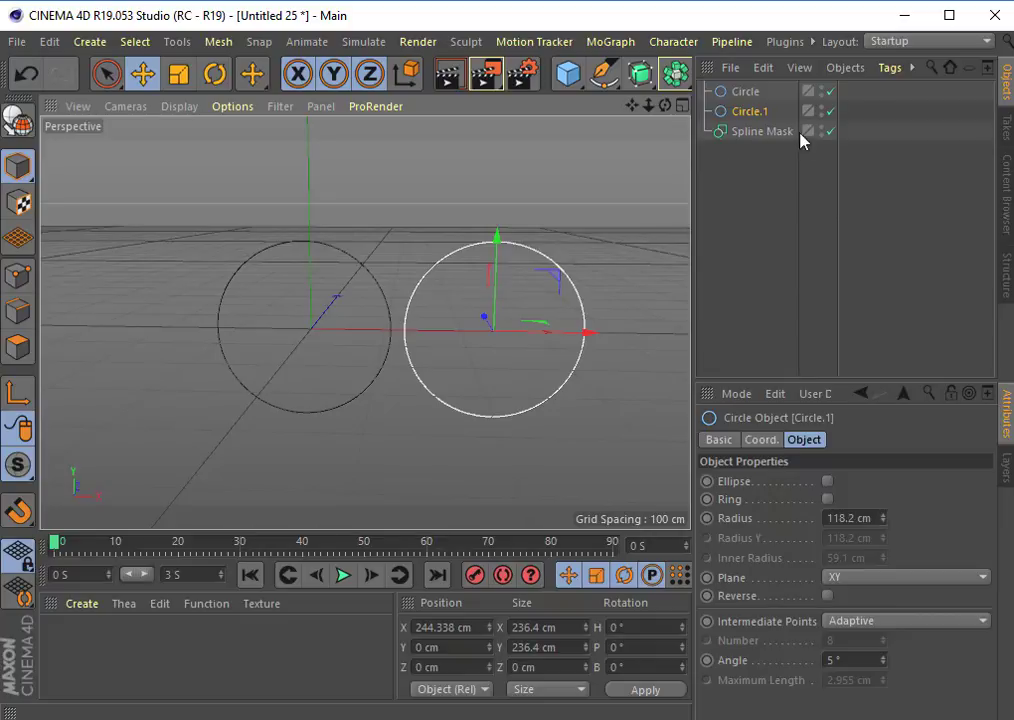
pyautogui.click(899, 103)
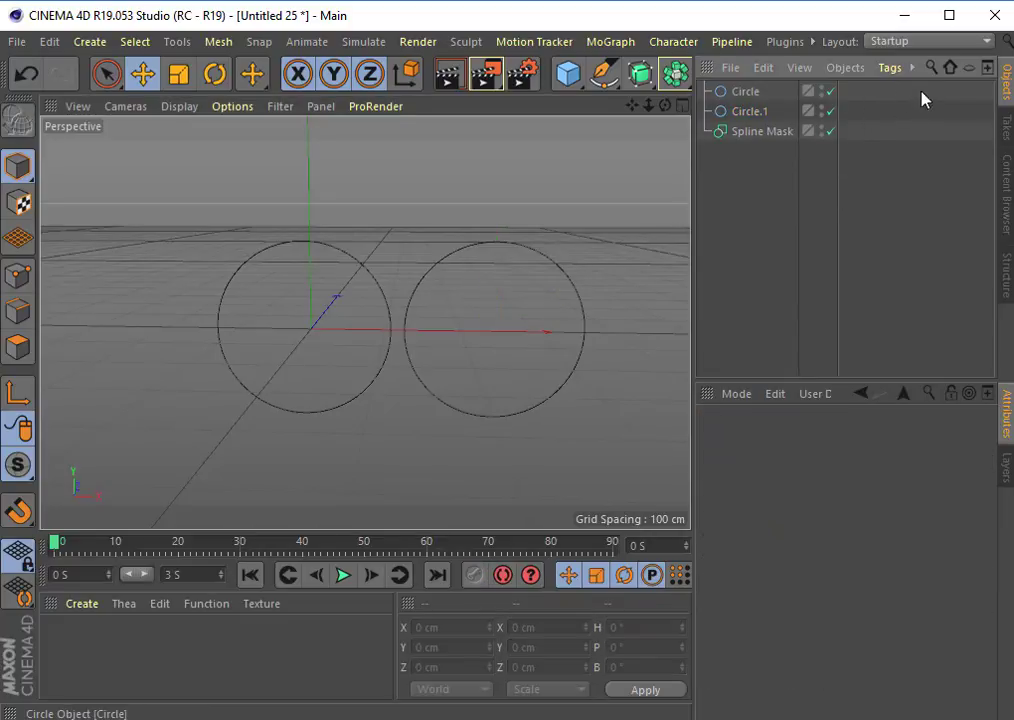
pyautogui.moveTo(923, 88); pyautogui.dragTo(736, 118)
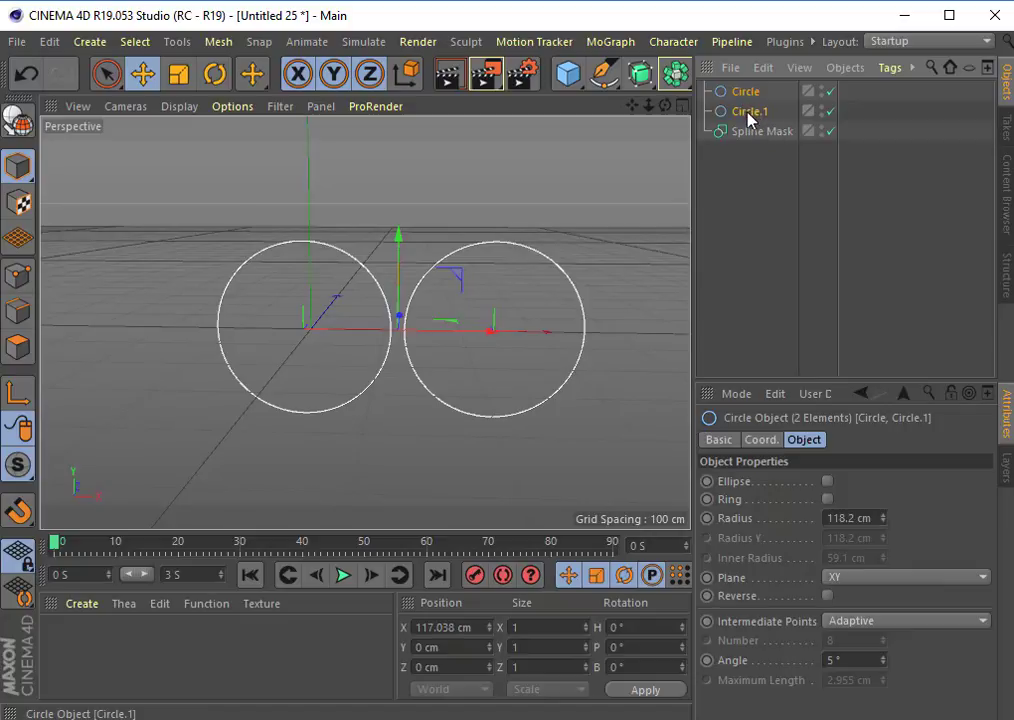
# Step: Parent both circles under the Spline Mask and slide Circle.1 left to X 141.445 cm
pyautogui.moveTo(749, 118); pyautogui.dragTo(770, 138)
pyautogui.moveTo(768, 131); pyautogui.dragTo(775, 132)
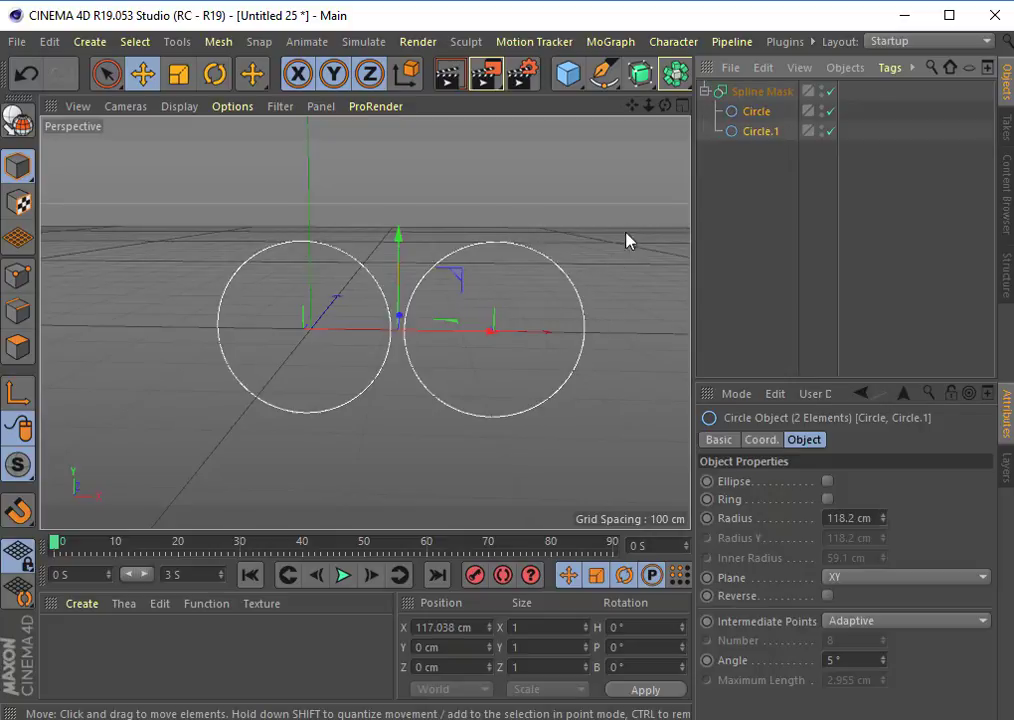
pyautogui.click(757, 139)
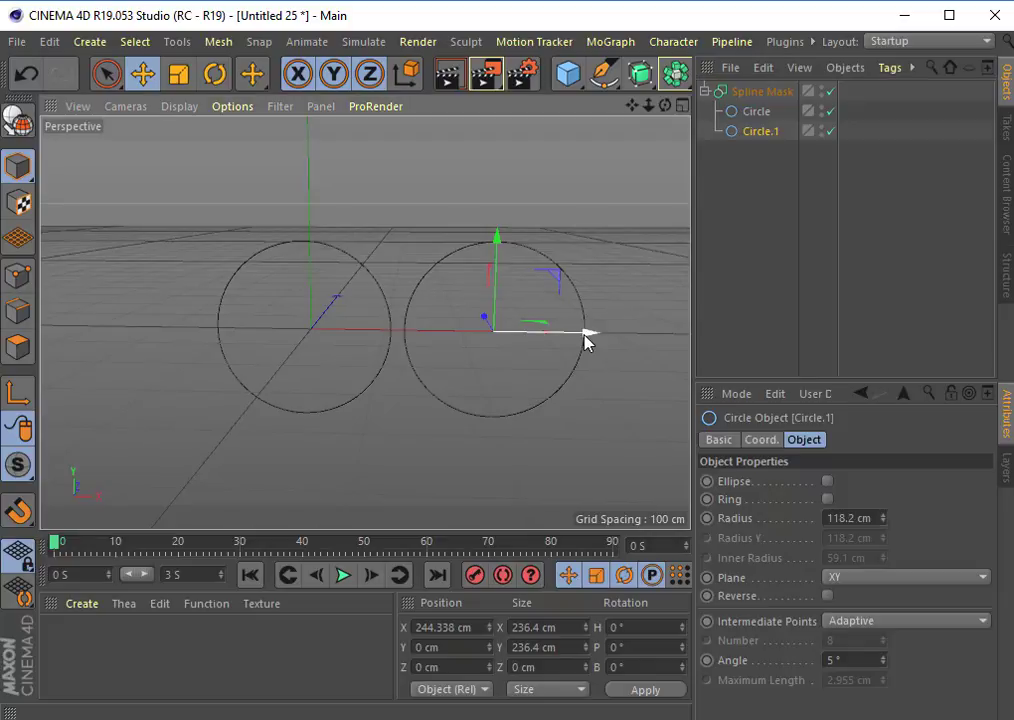
pyautogui.moveTo(584, 334)
pyautogui.mouseDown()
pyautogui.moveTo(295, 340)
pyautogui.moveTo(380, 367)
pyautogui.moveTo(584, 392)
pyautogui.moveTo(325, 368)
pyautogui.moveTo(607, 378)
pyautogui.moveTo(322, 352)
pyautogui.moveTo(586, 375)
pyautogui.moveTo(543, 362)
pyautogui.moveTo(566, 369)
pyautogui.moveTo(573, 358)
pyautogui.moveTo(498, 335)
pyautogui.moveTo(507, 344)
pyautogui.mouseUp()
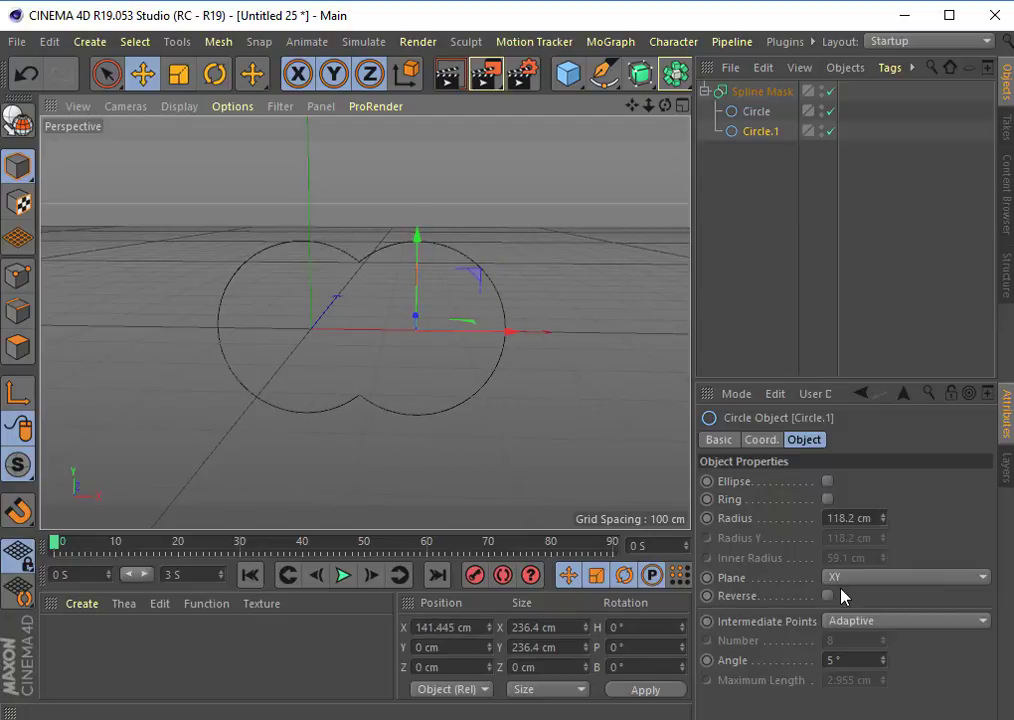
# Step: Review the Spline Mask's boolean Mode options, leaving it set to Union
pyautogui.click(776, 92)
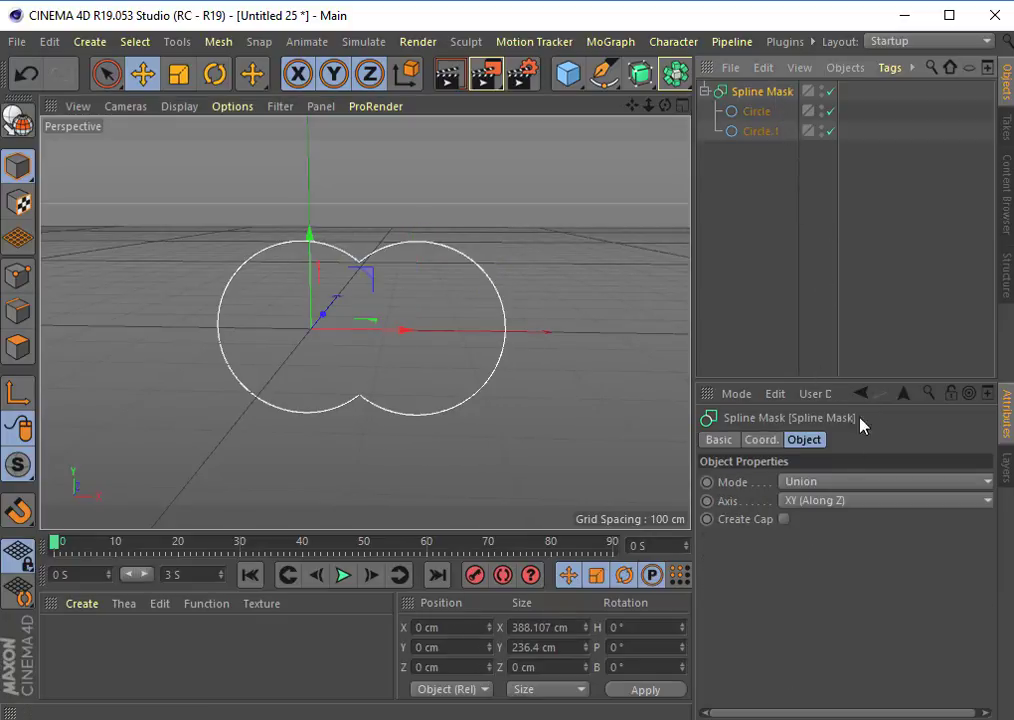
pyautogui.click(808, 484)
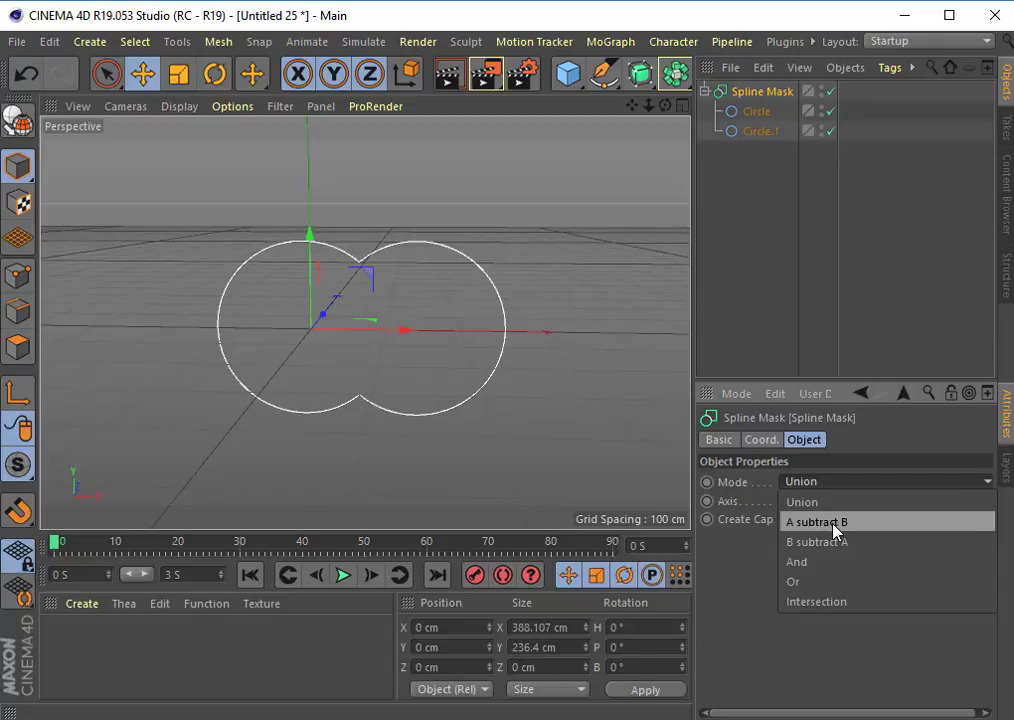
pyautogui.click(739, 585)
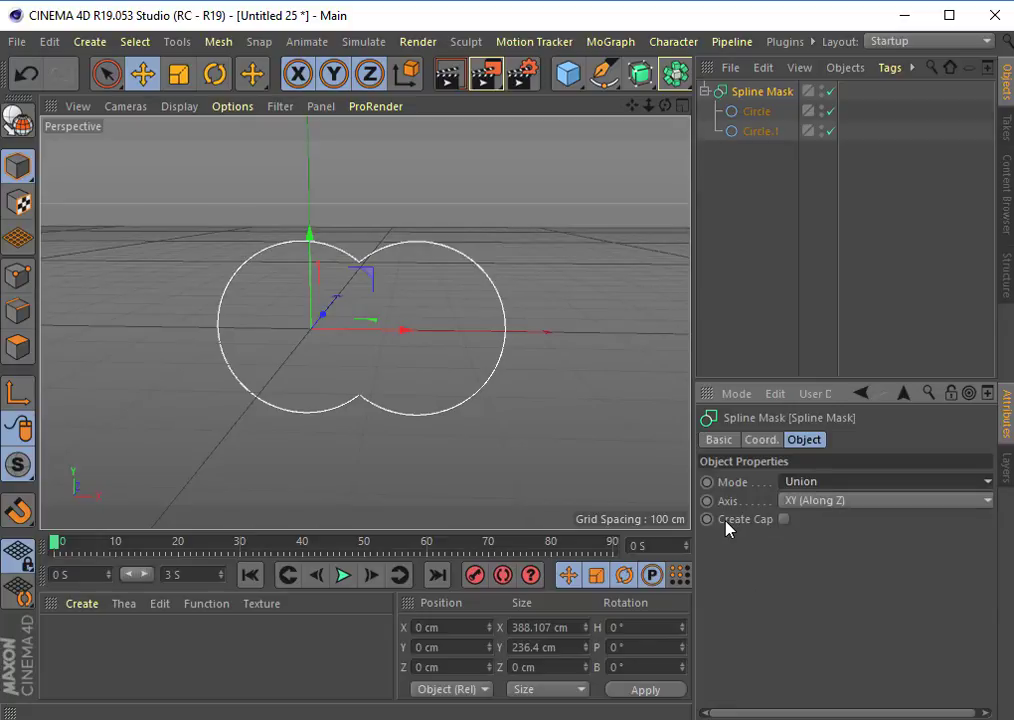
# Step: Cap the merged Union outline, shift the Spline Mask slightly right, and view it edge-on
pyautogui.click(783, 520)
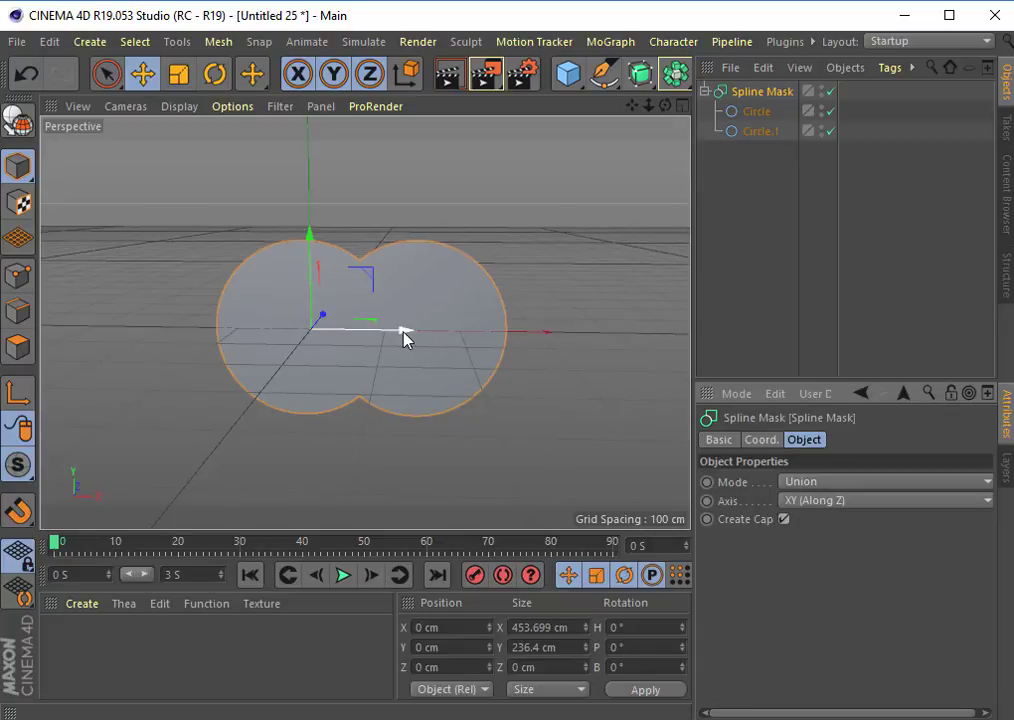
pyautogui.moveTo(403, 335); pyautogui.dragTo(422, 338)
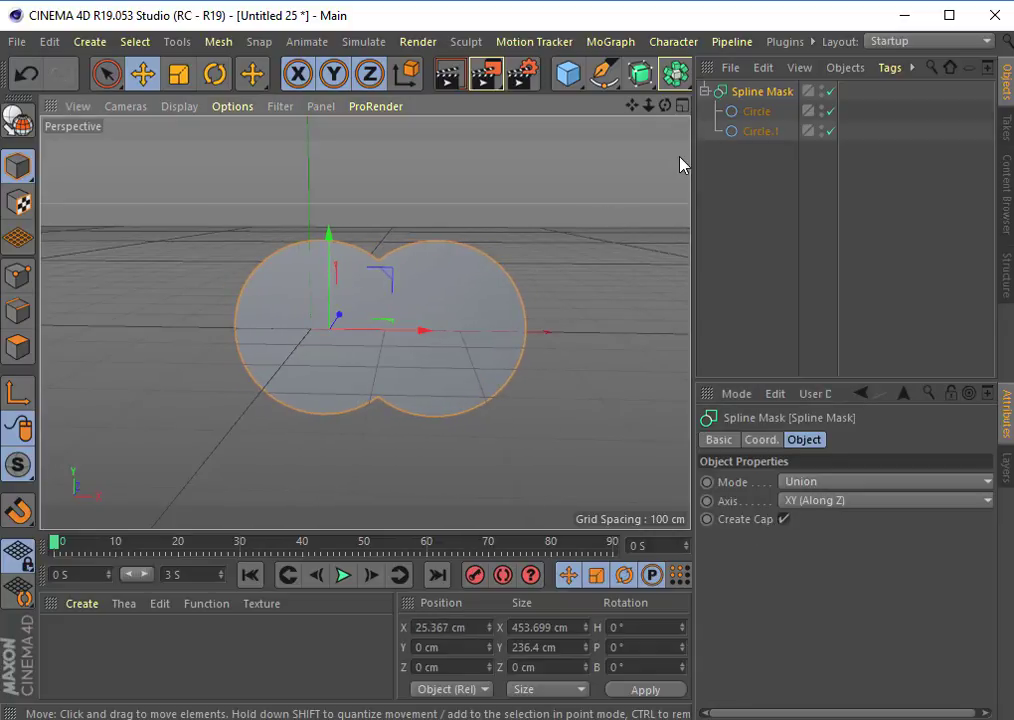
pyautogui.moveTo(665, 105)
pyautogui.mouseDown()
pyautogui.moveTo(560, 110)
pyautogui.moveTo(660, 110)
pyautogui.moveTo(600, 112)
pyautogui.moveTo(650, 112)
pyautogui.moveTo(640, 113)
pyautogui.mouseUp()
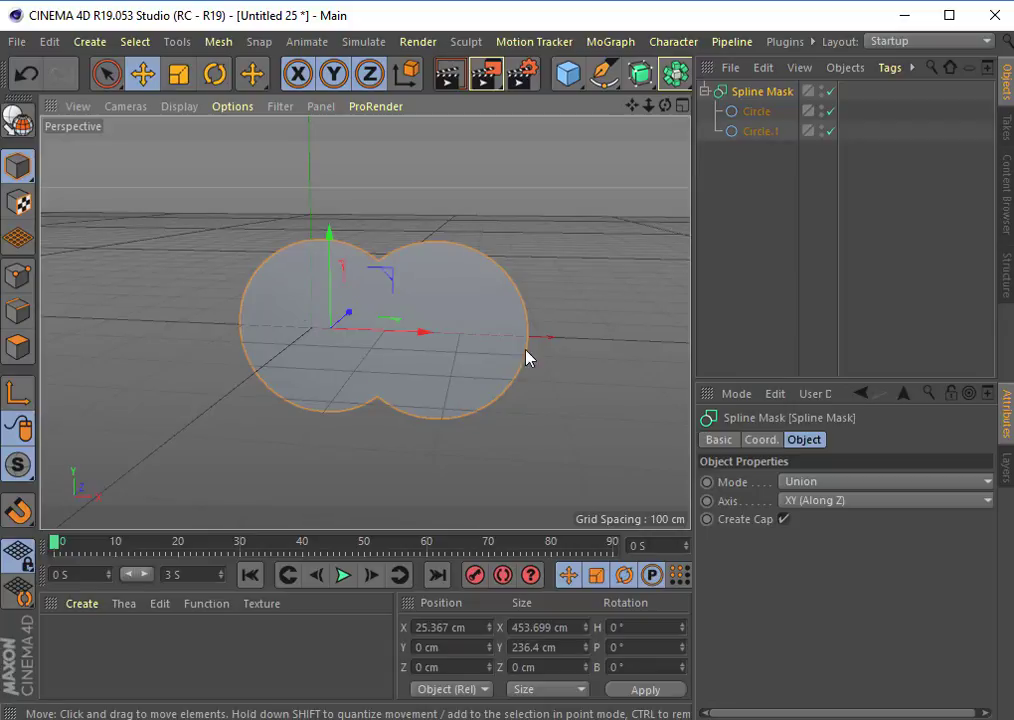
pyautogui.click(837, 488)
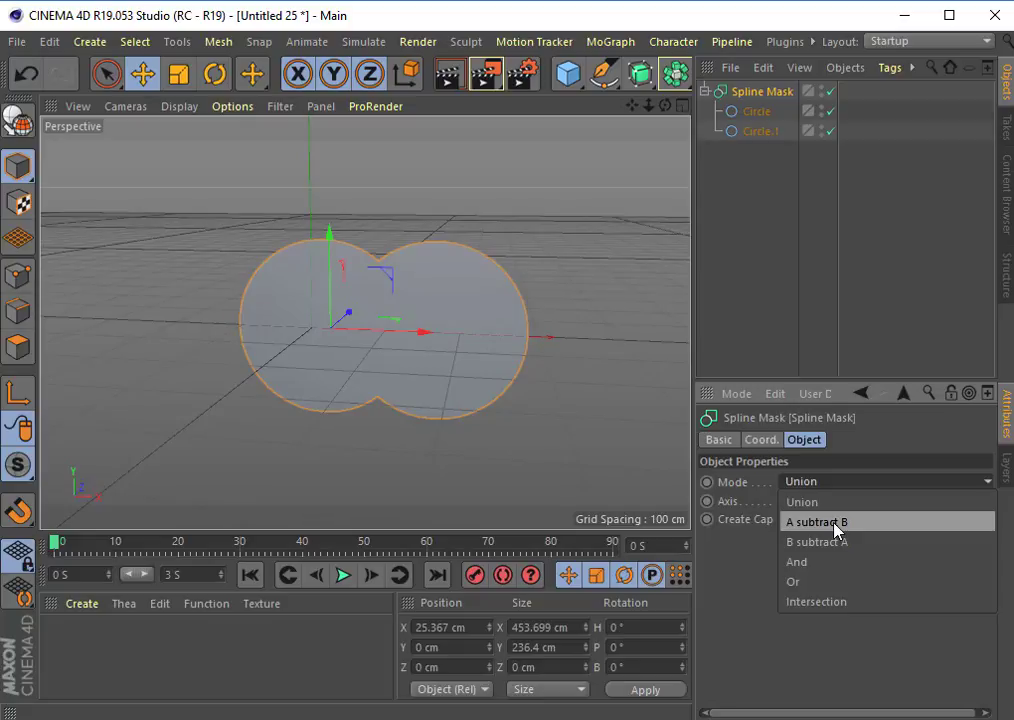
pyautogui.click(838, 530)
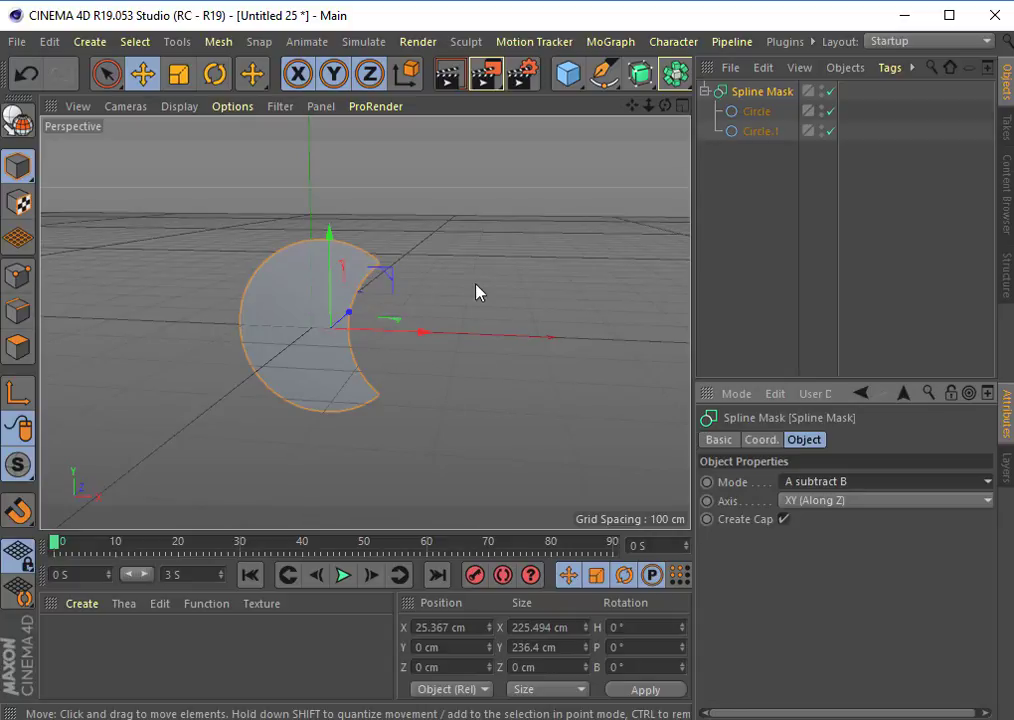
pyautogui.click(810, 484)
pyautogui.click(810, 522)
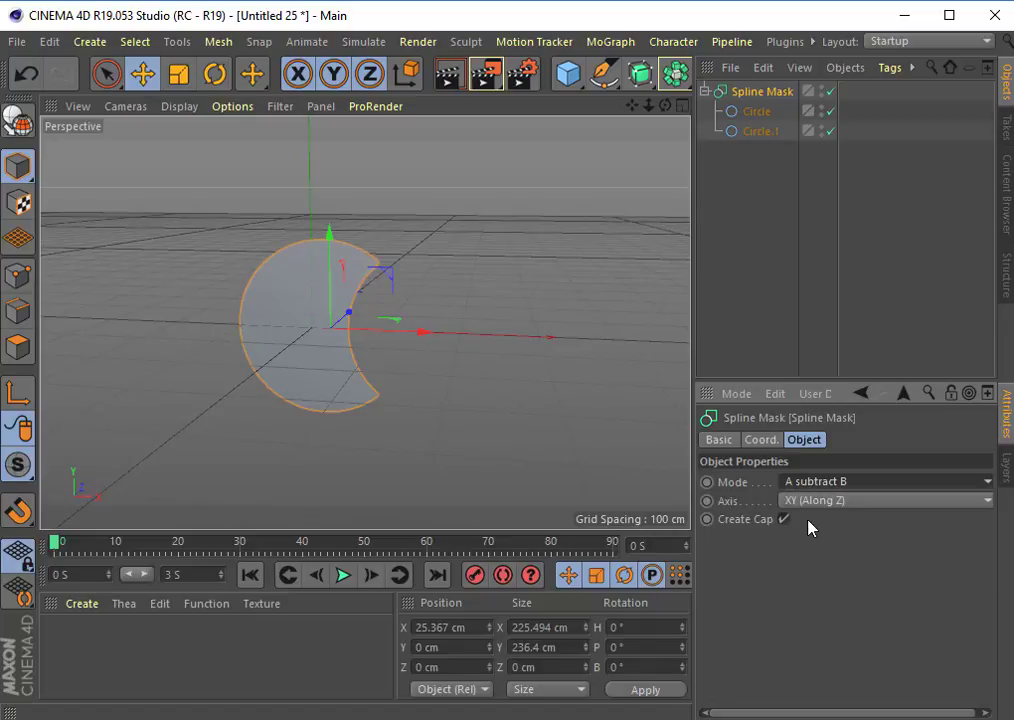
pyautogui.click(815, 483)
pyautogui.click(817, 500)
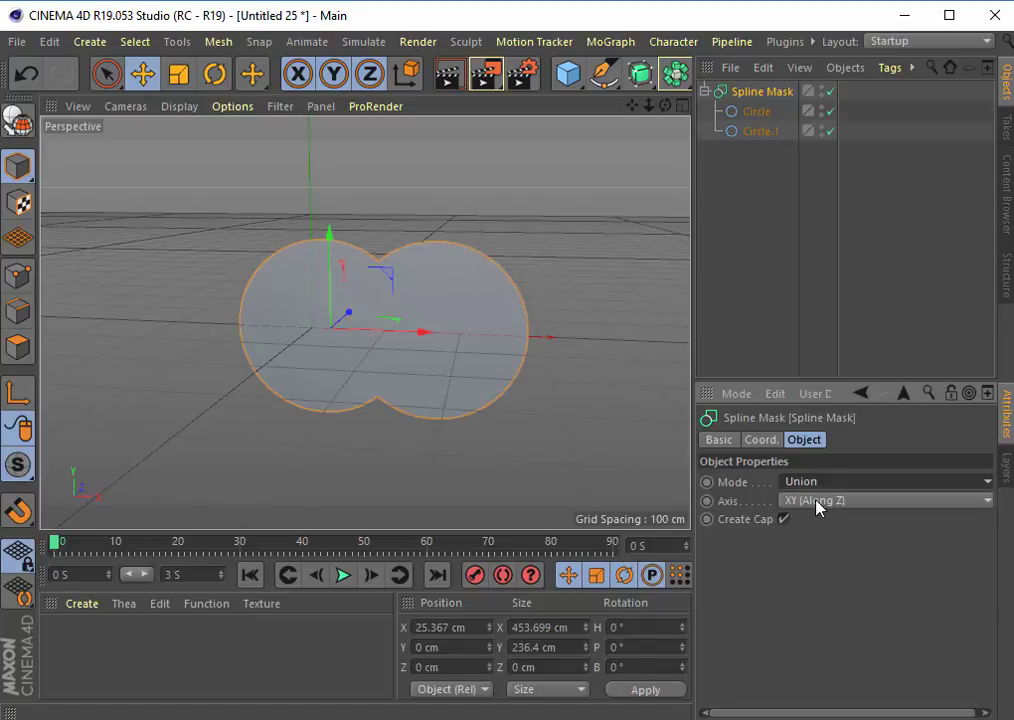
pyautogui.click(749, 115)
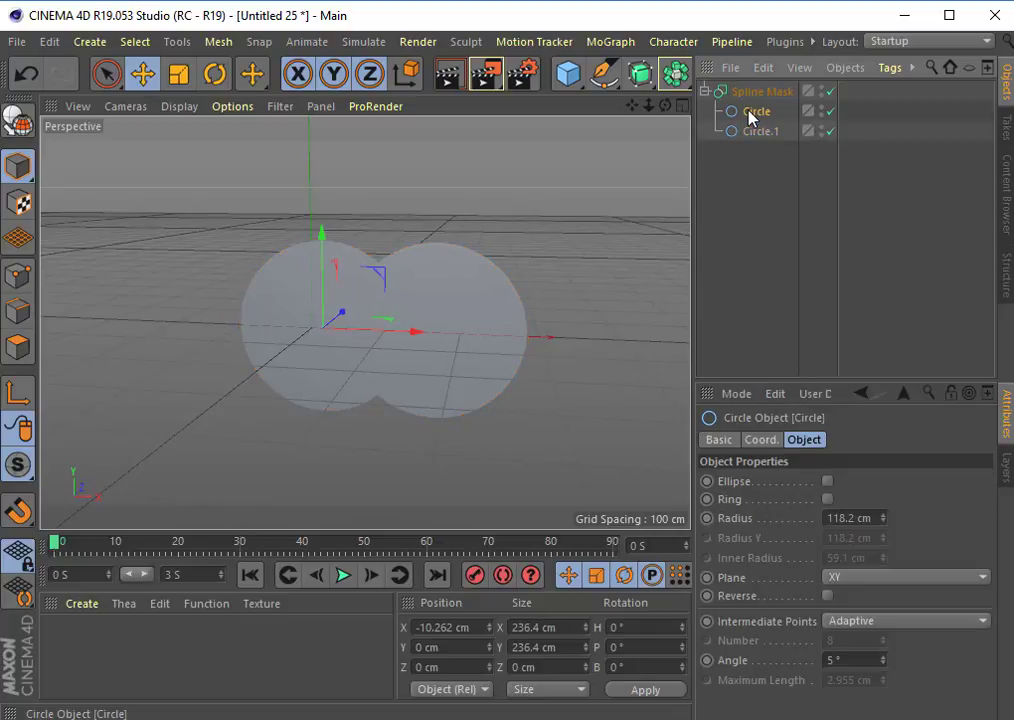
pyautogui.click(756, 134)
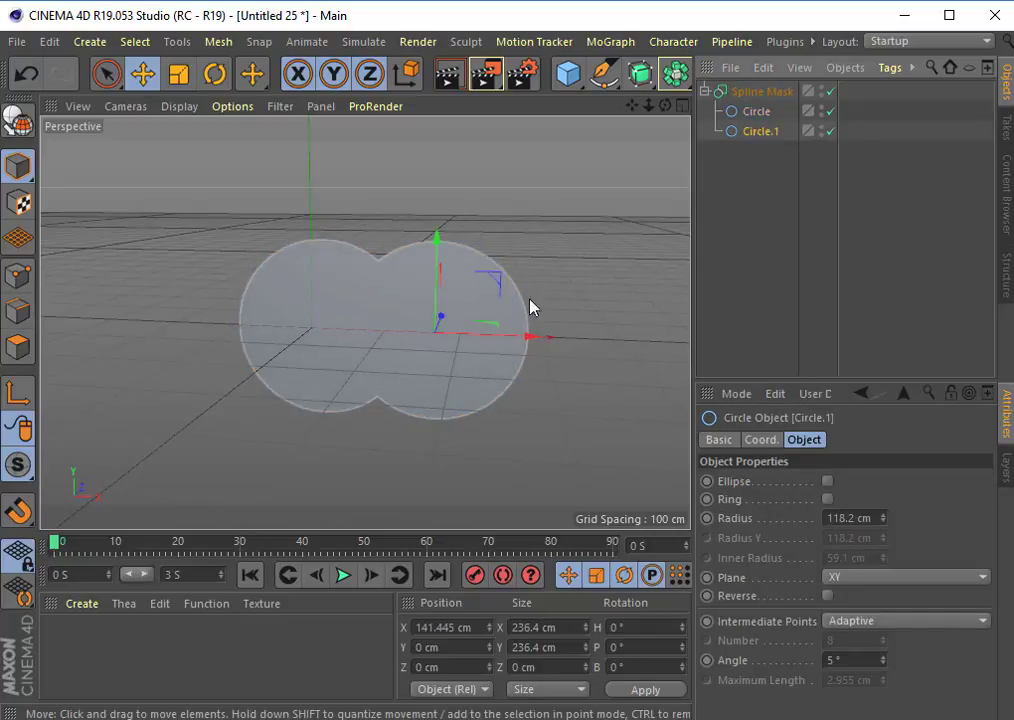
pyautogui.click(757, 111)
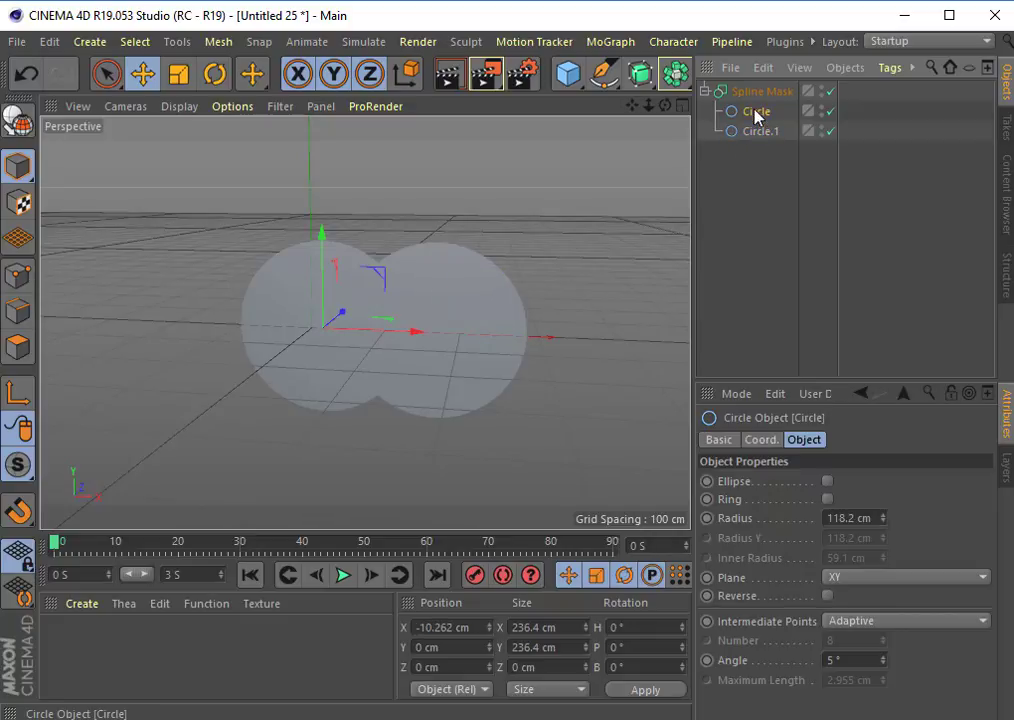
pyautogui.click(763, 133)
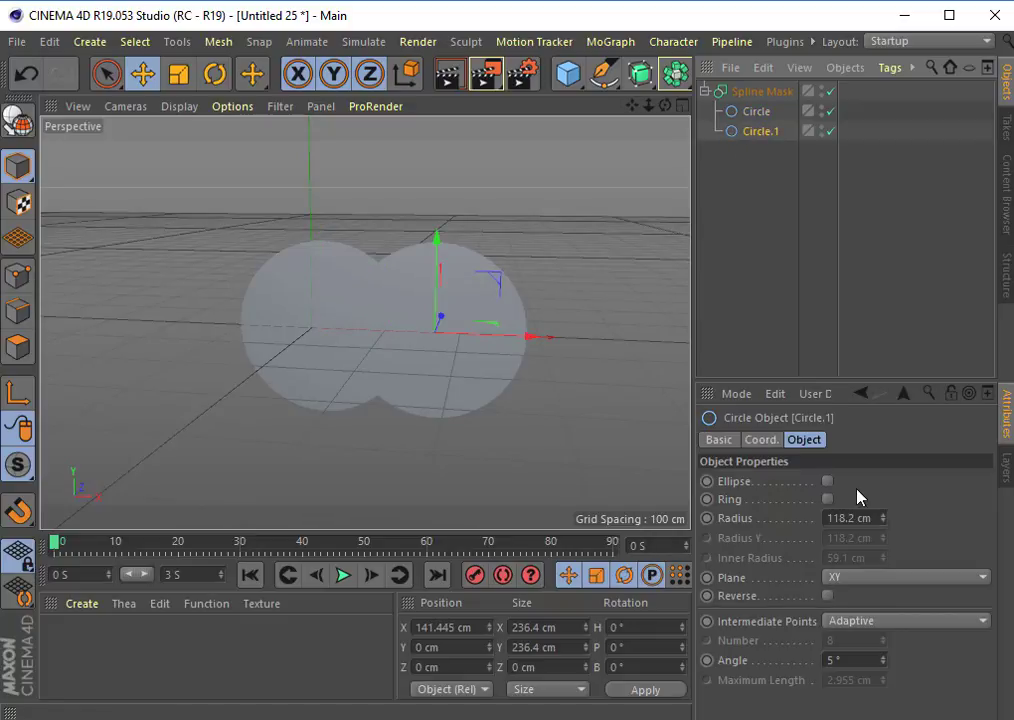
pyautogui.click(779, 92)
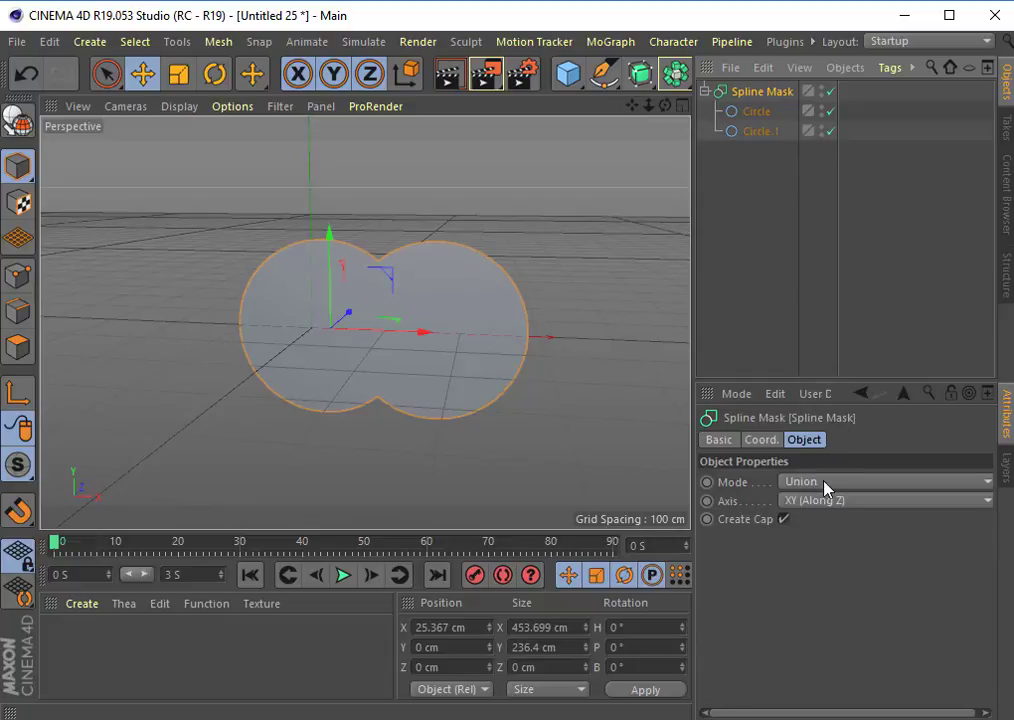
pyautogui.click(826, 485)
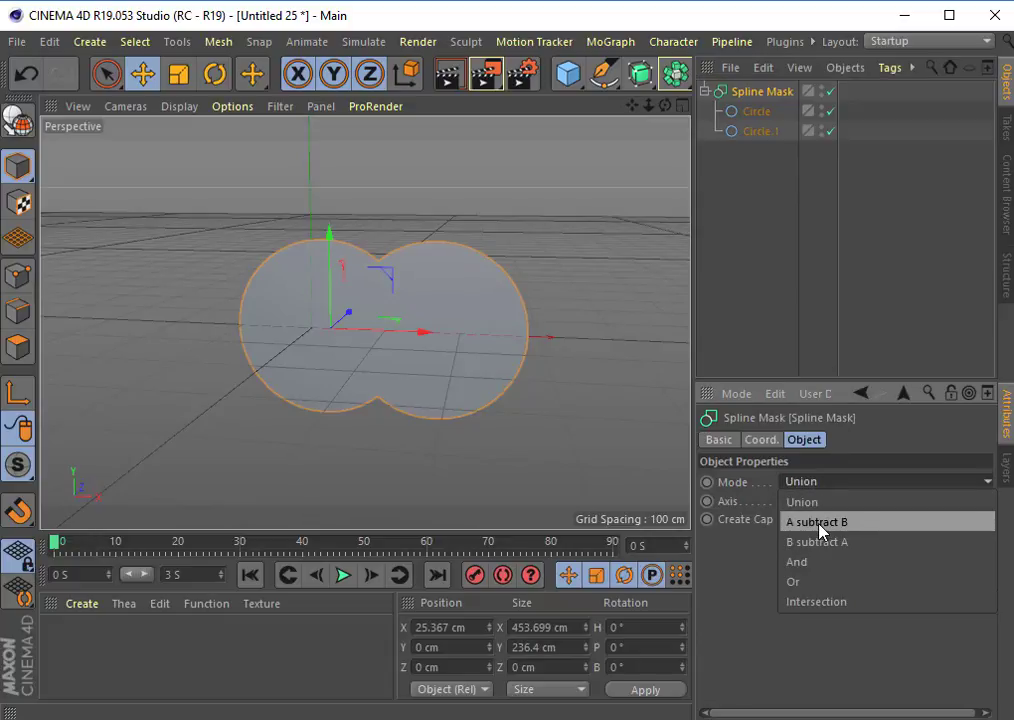
pyautogui.click(820, 522)
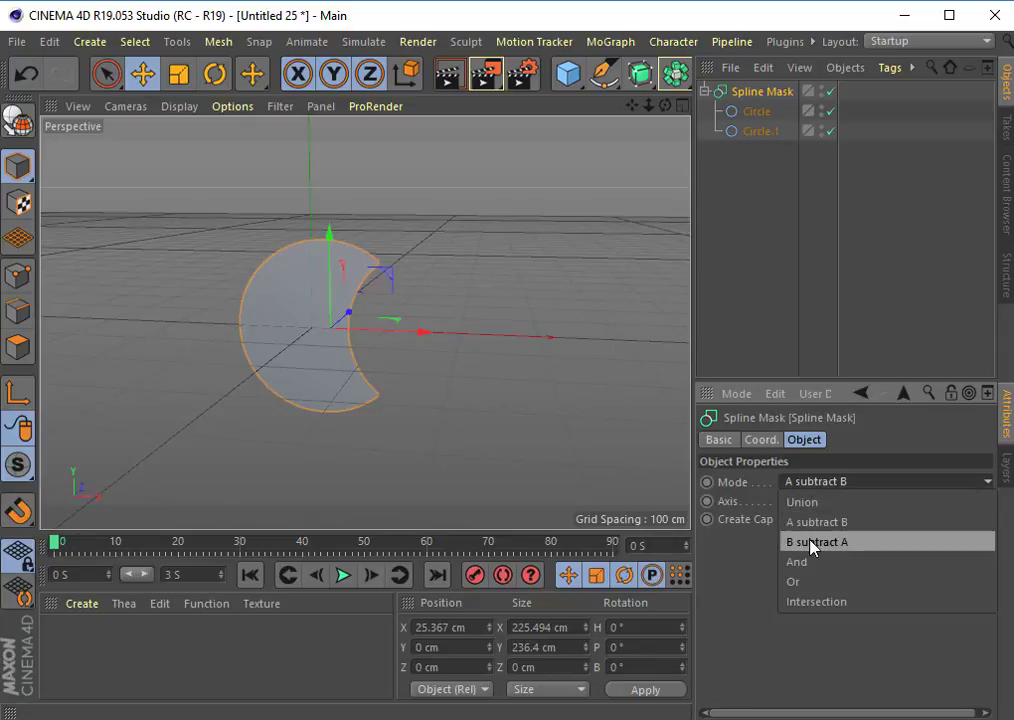
pyautogui.click(812, 548)
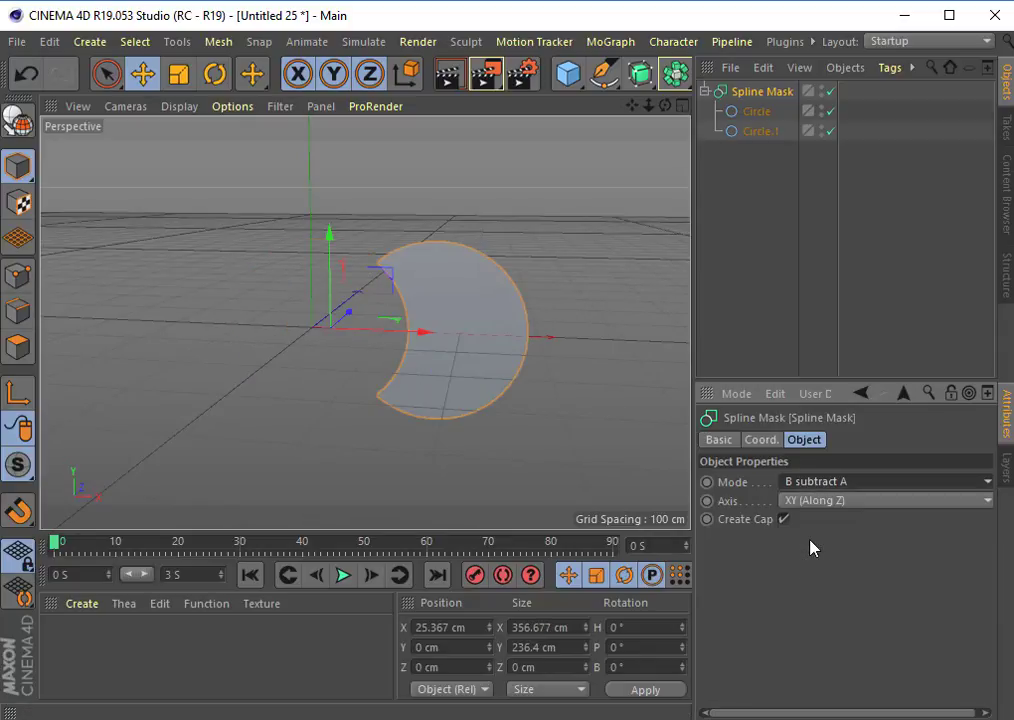
pyautogui.click(810, 482)
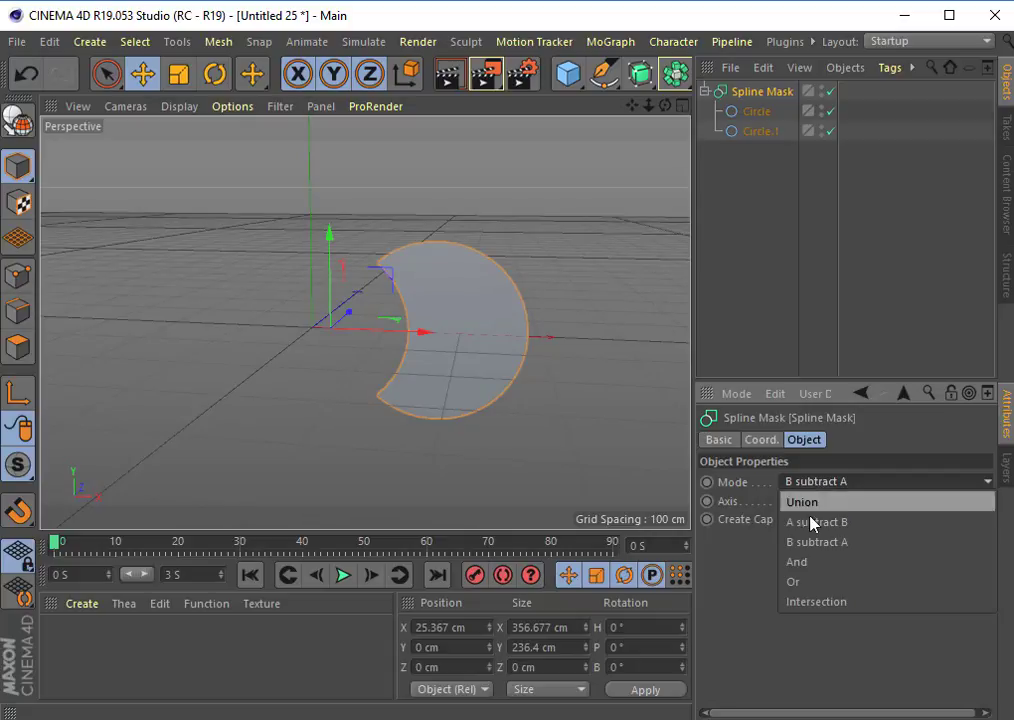
pyautogui.click(813, 563)
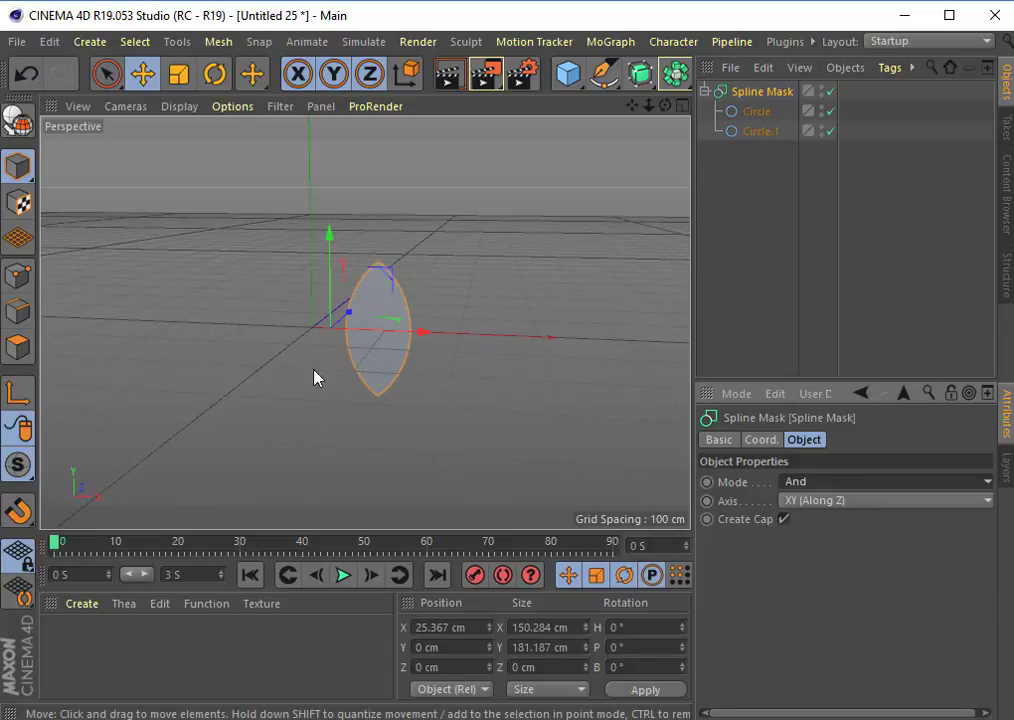
pyautogui.click(806, 500)
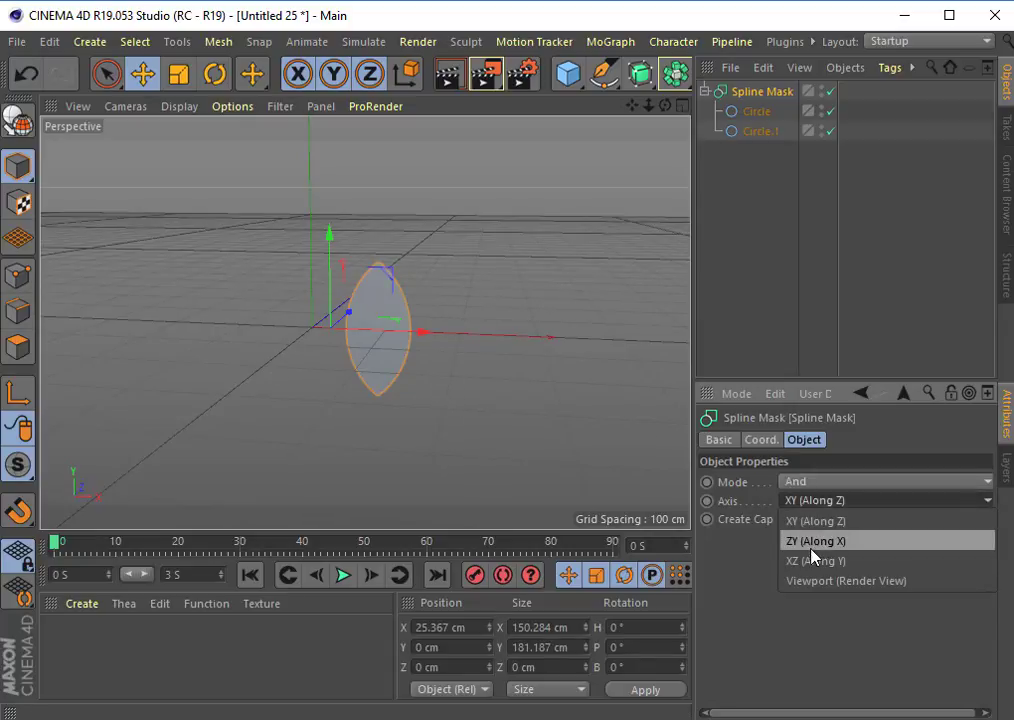
pyautogui.click(819, 483)
pyautogui.click(818, 484)
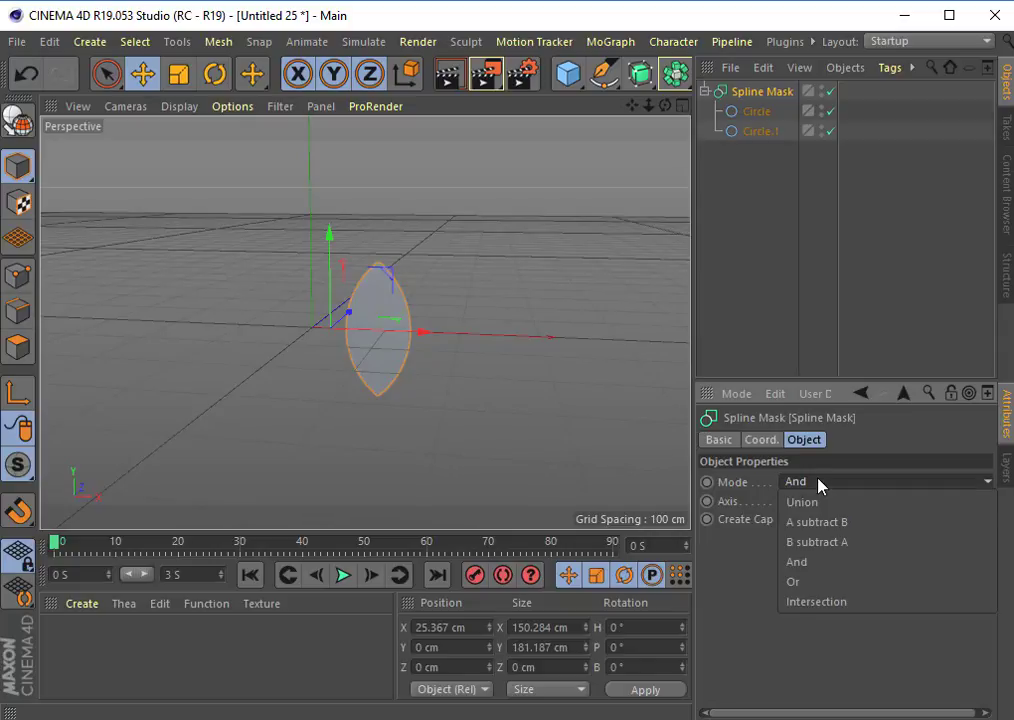
pyautogui.click(810, 583)
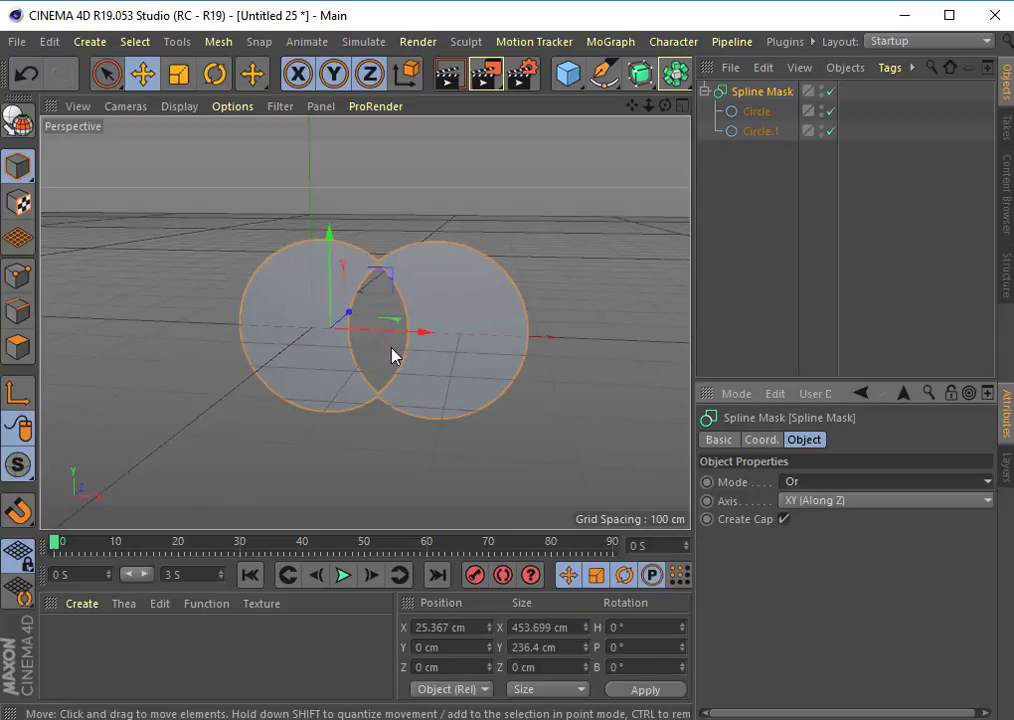
pyautogui.click(814, 482)
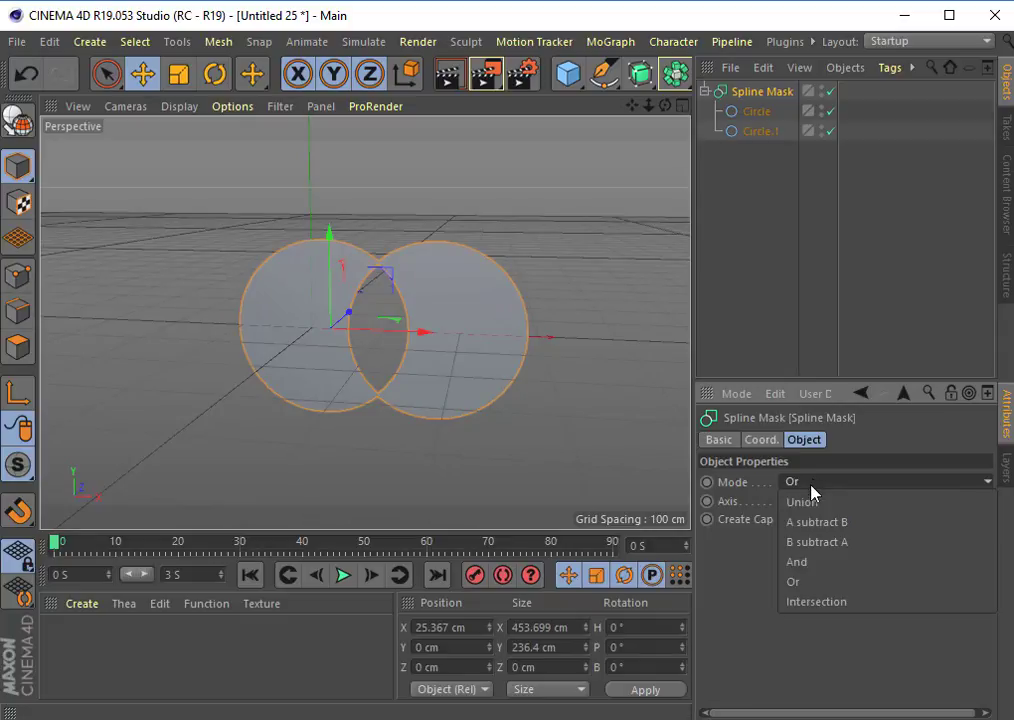
pyautogui.click(801, 602)
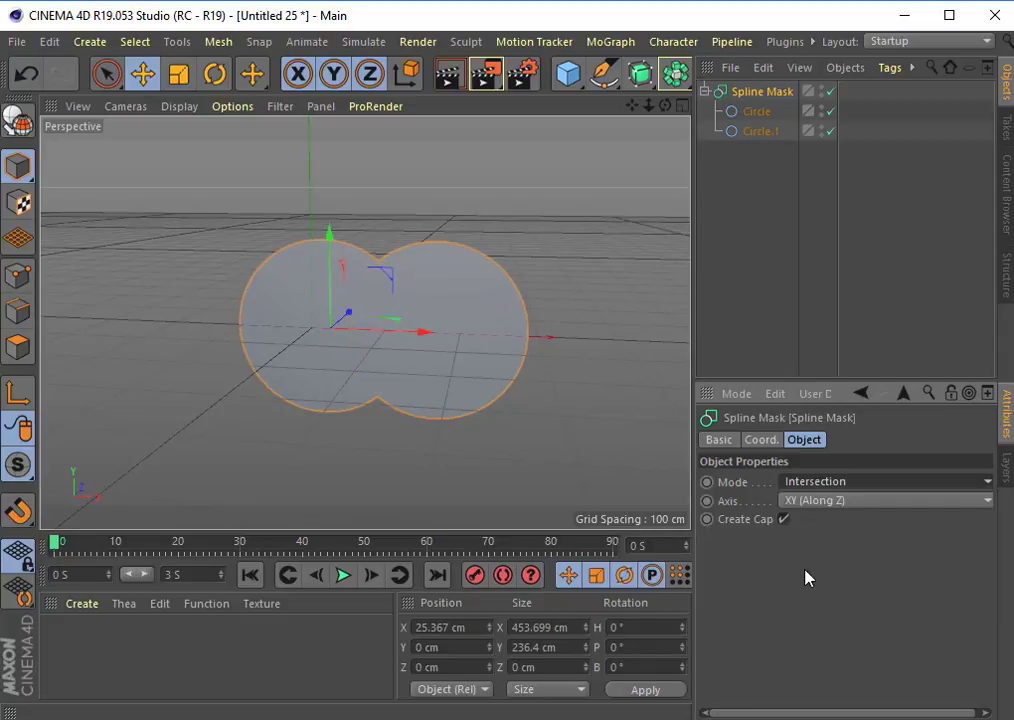
pyautogui.click(812, 485)
pyautogui.click(814, 498)
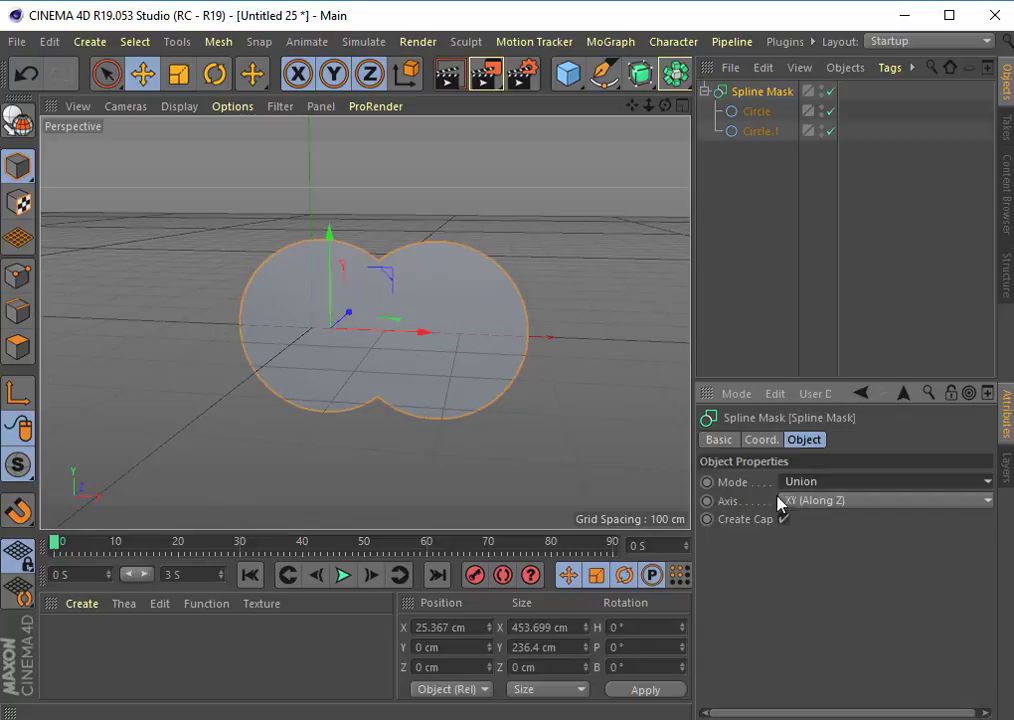
pyautogui.click(641, 421)
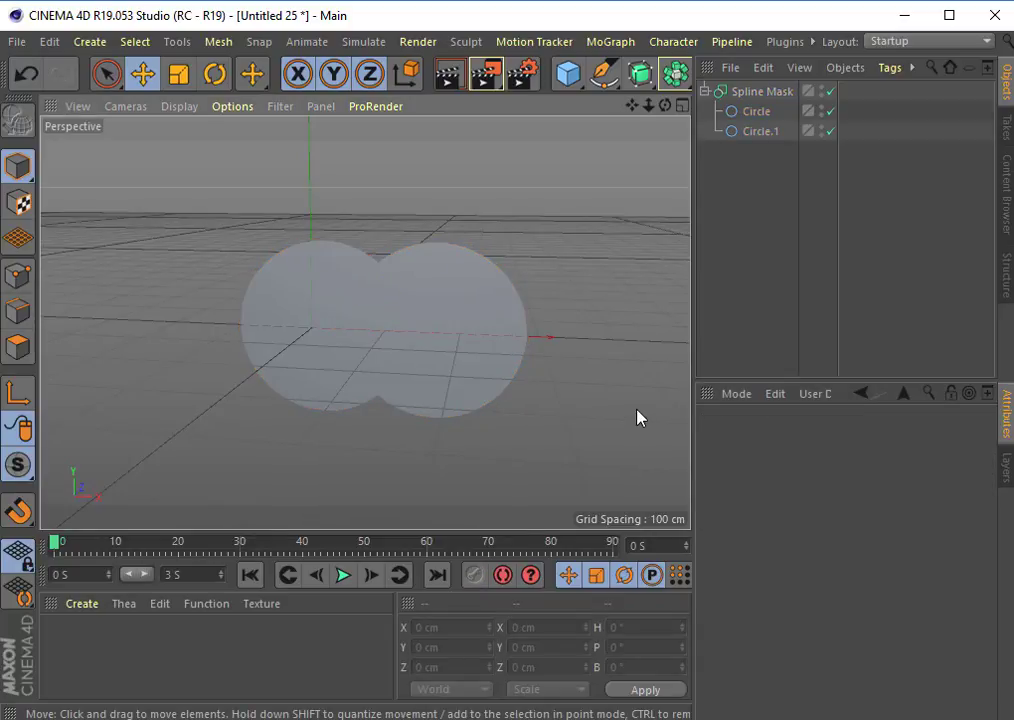
# Step: Adjust the Spline Mask and Circle positions, moving Circle.1 right to X 196.689 cm
pyautogui.click(459, 310)
pyautogui.moveTo(420, 340); pyautogui.dragTo(419, 324)
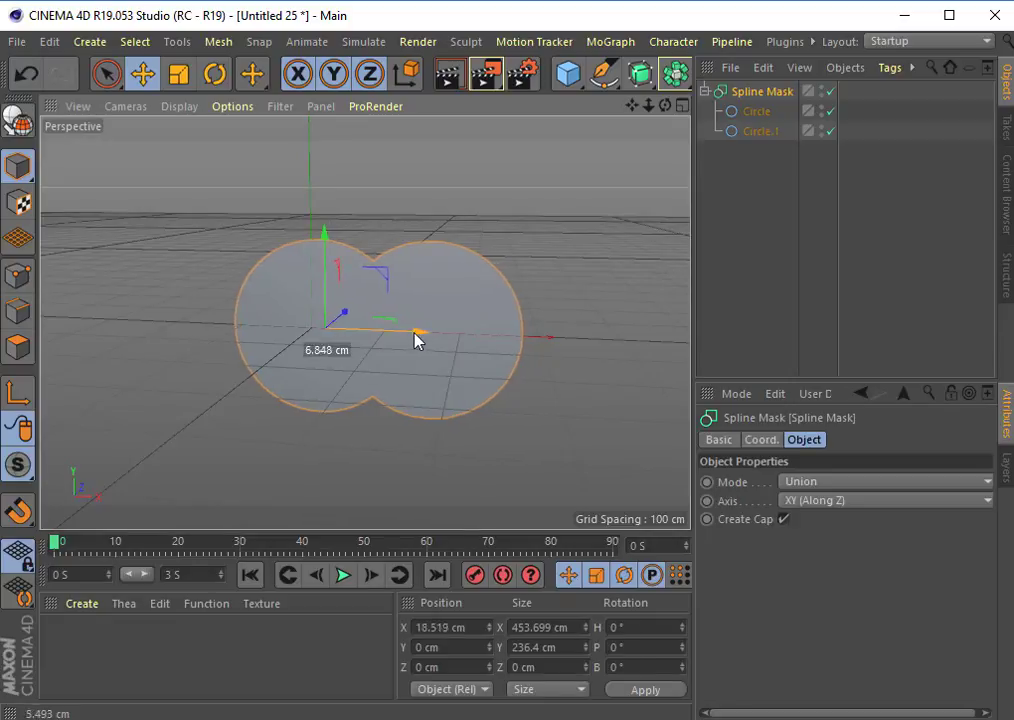
pyautogui.click(746, 114)
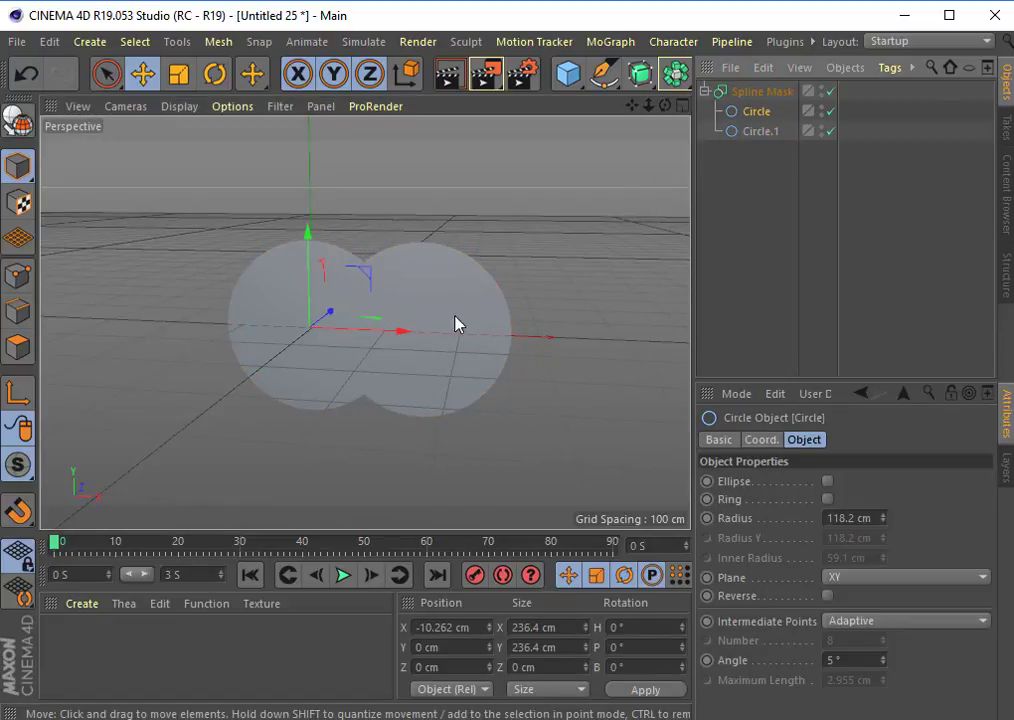
pyautogui.moveTo(403, 340)
pyautogui.mouseDown()
pyautogui.moveTo(443, 340)
pyautogui.moveTo(369, 324)
pyautogui.moveTo(453, 312)
pyautogui.moveTo(450, 339)
pyautogui.mouseUp()
pyautogui.click(458, 316)
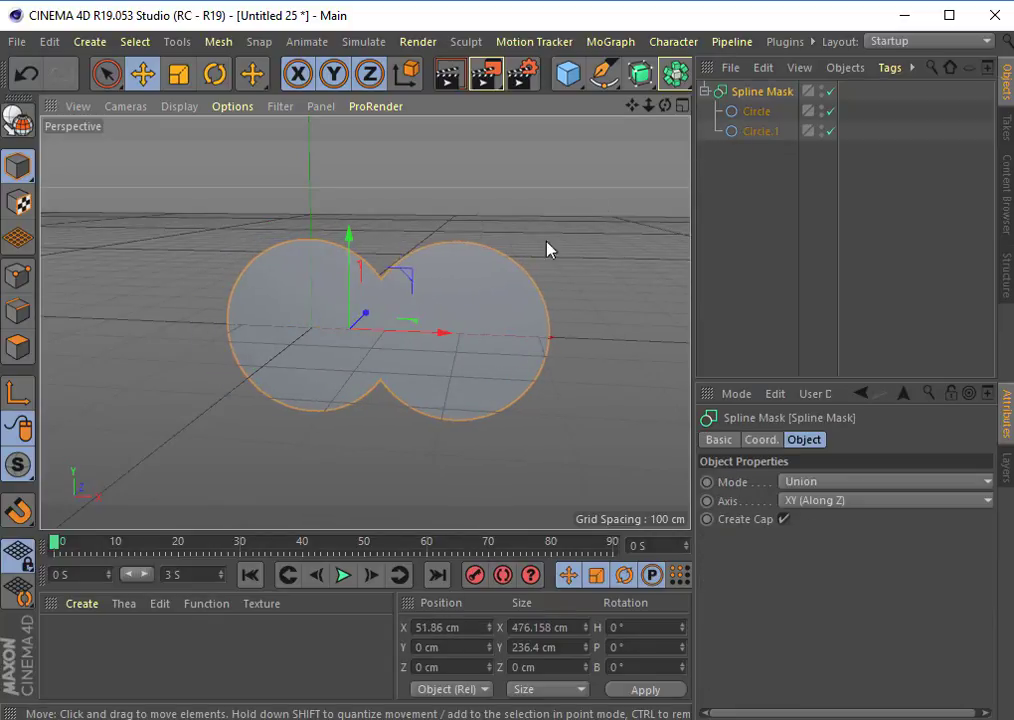
pyautogui.click(758, 131)
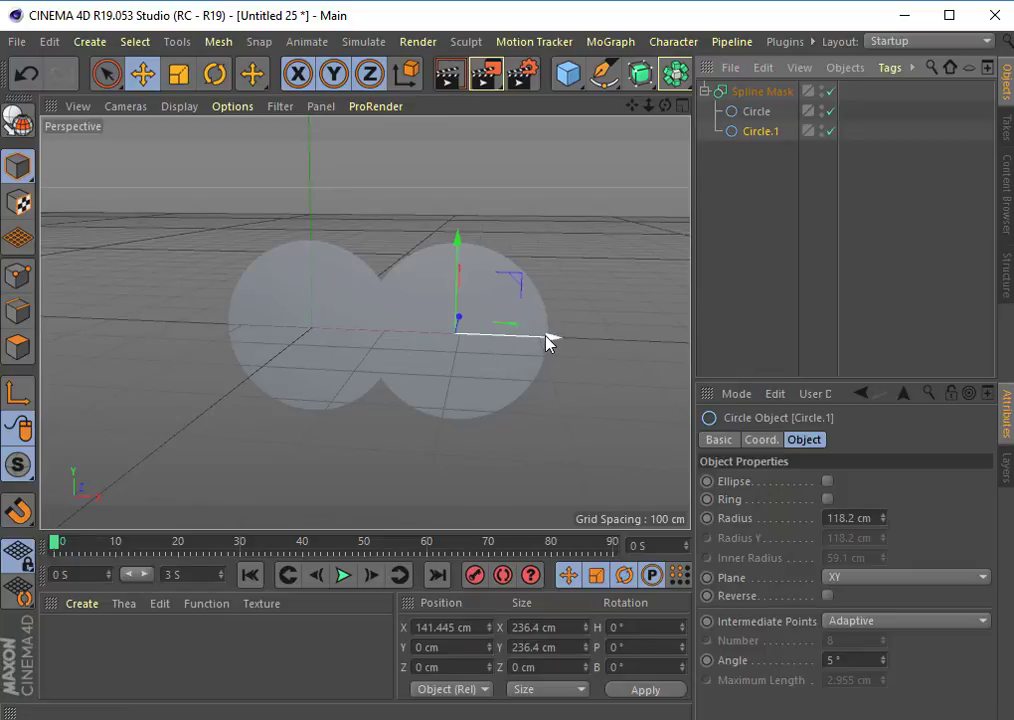
pyautogui.moveTo(550, 340); pyautogui.dragTo(598, 353)
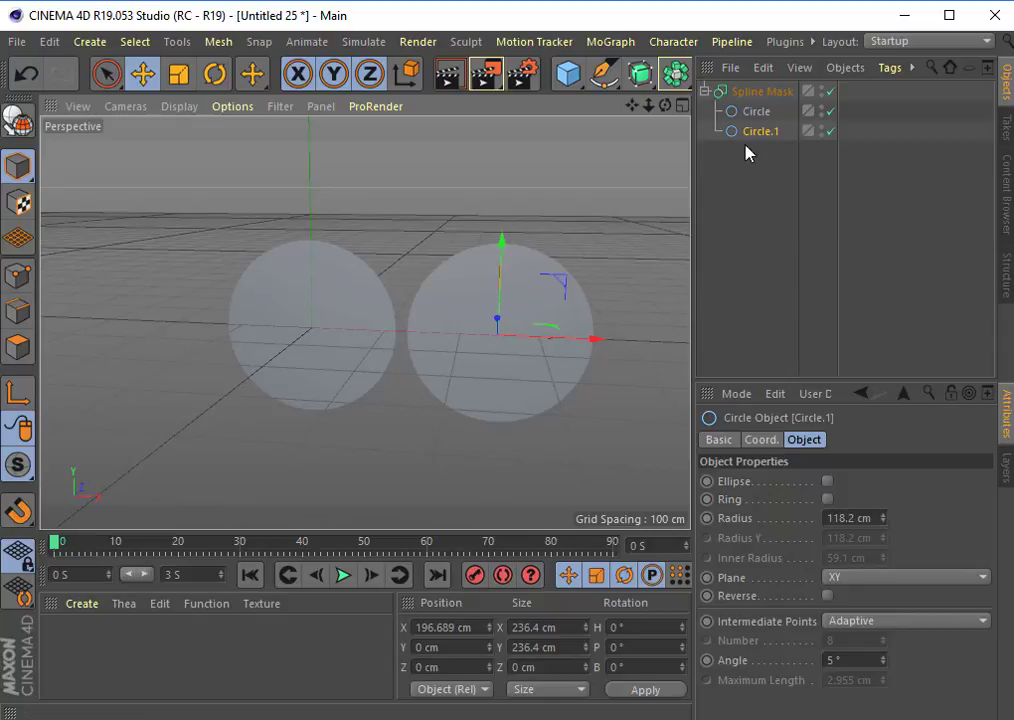
# Step: Add an Extrude object and move both circles into it
pyautogui.click(655, 80)
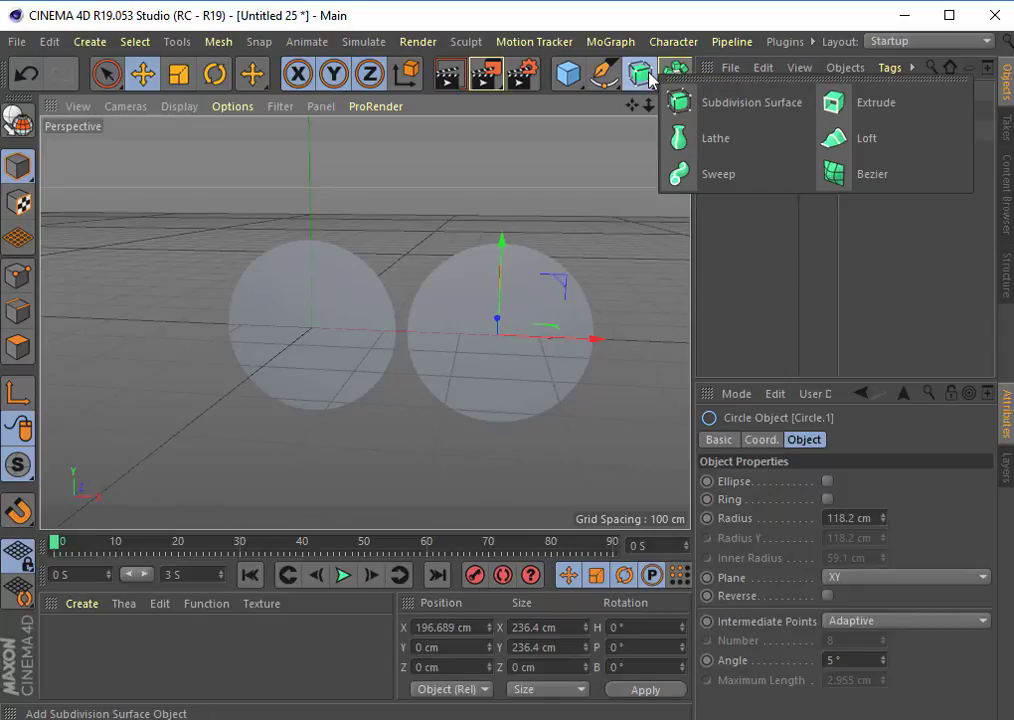
pyautogui.click(898, 104)
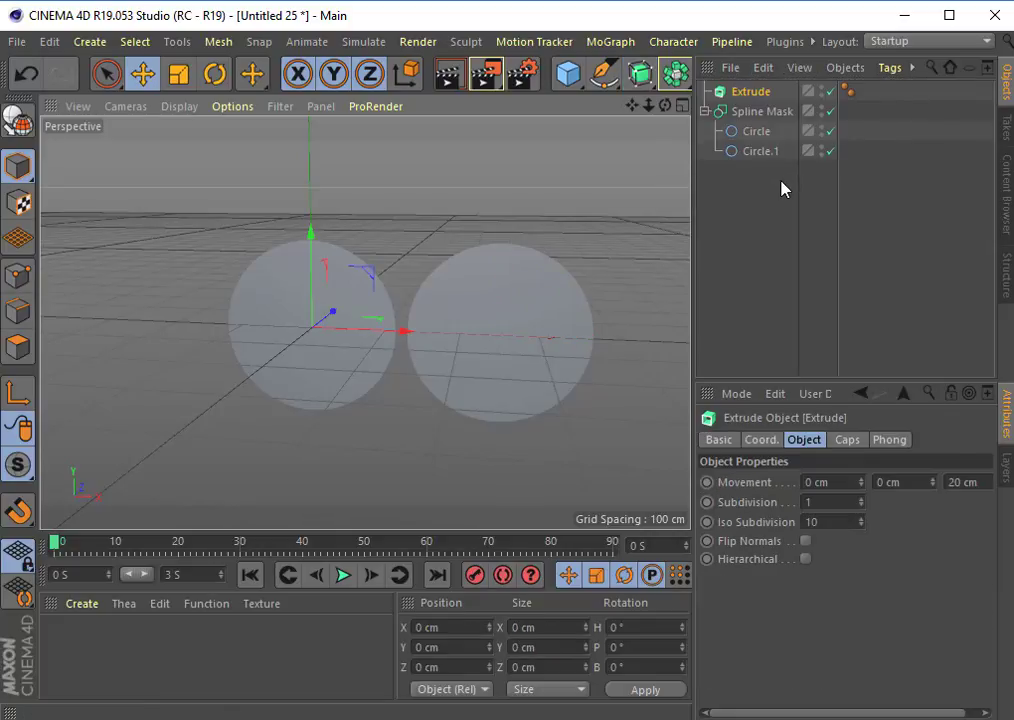
pyautogui.moveTo(780, 180)
pyautogui.mouseDown()
pyautogui.moveTo(737, 125)
pyautogui.moveTo(770, 110)
pyautogui.moveTo(760, 100)
pyautogui.mouseUp()
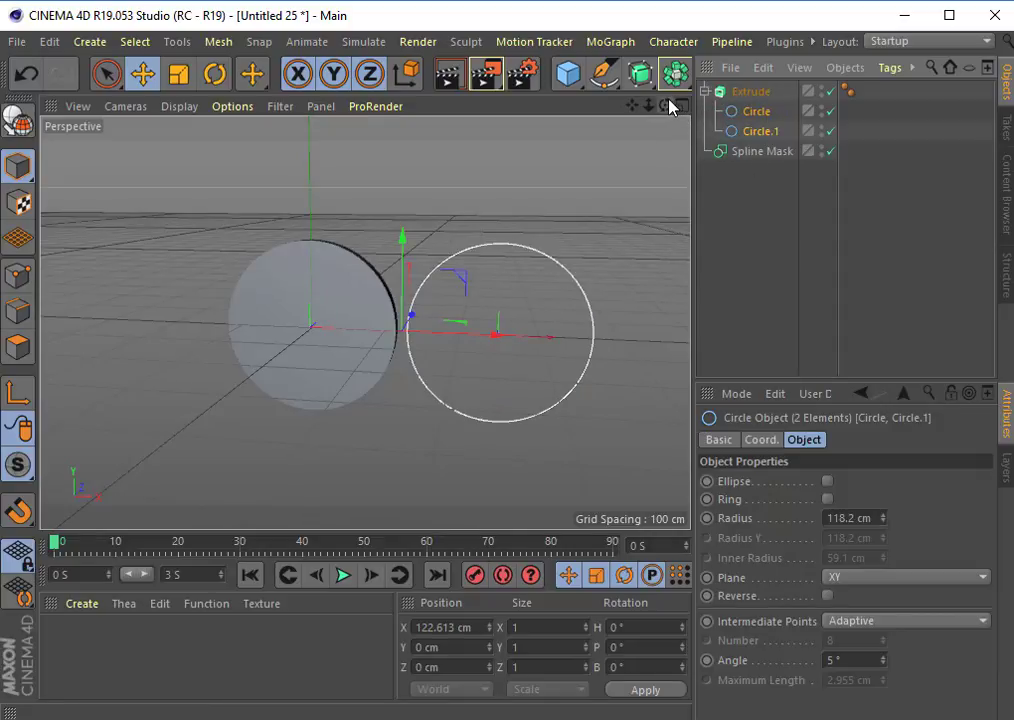
pyautogui.moveTo(667, 106); pyautogui.dragTo(670, 102)
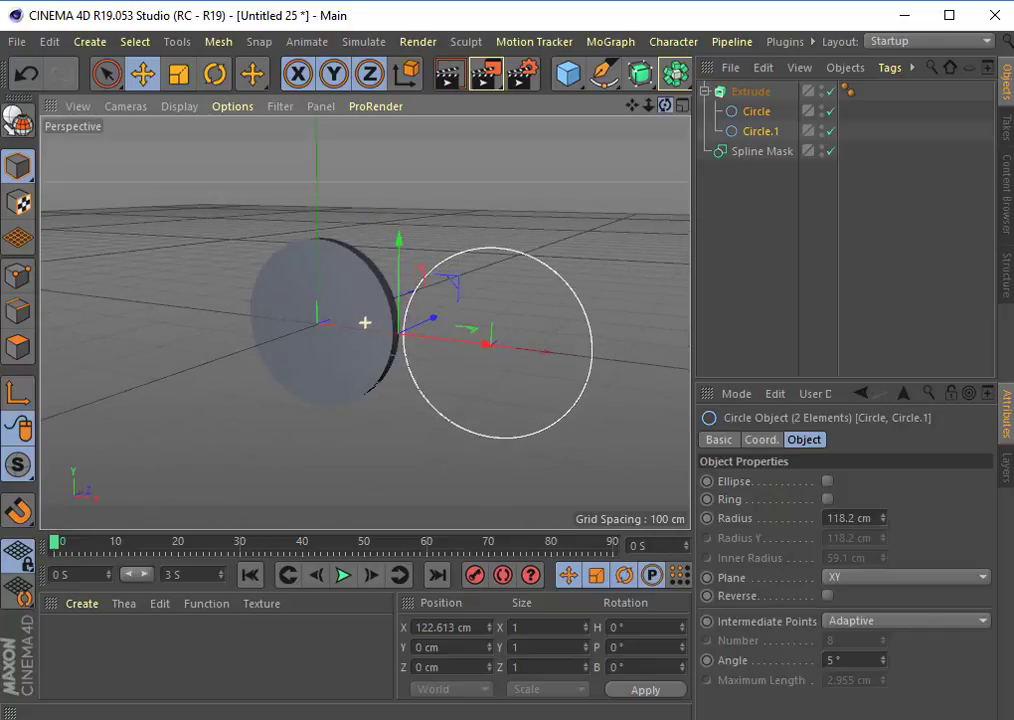
# Step: Reorder Circle.1 above Circle inside the Extrude, then select the Extrude
pyautogui.click(756, 113)
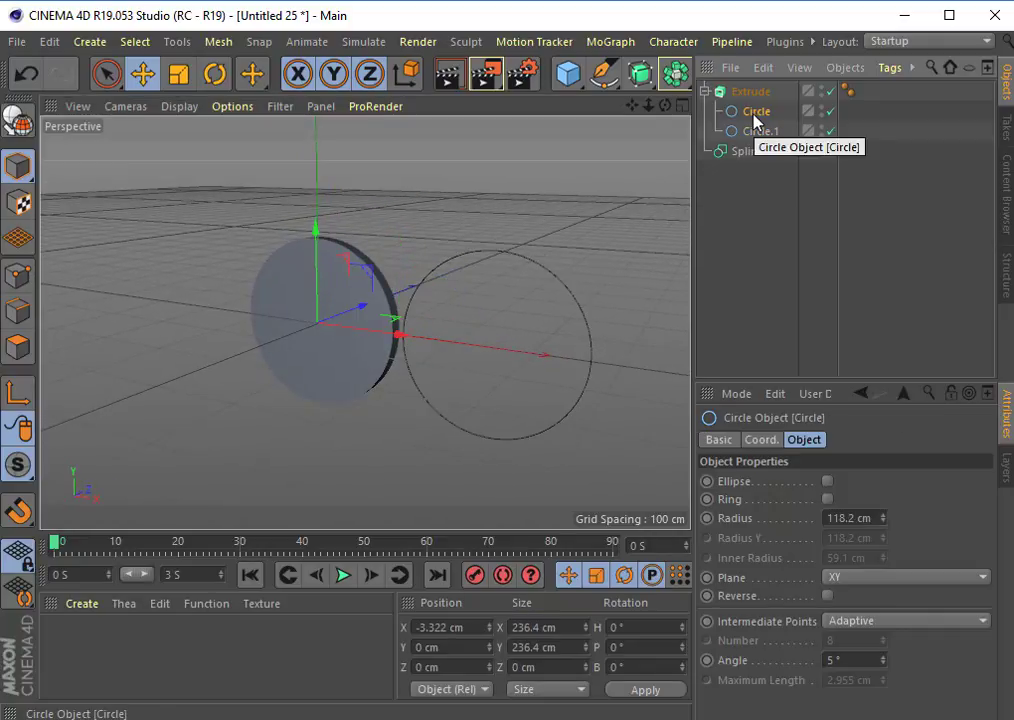
pyautogui.click(757, 133)
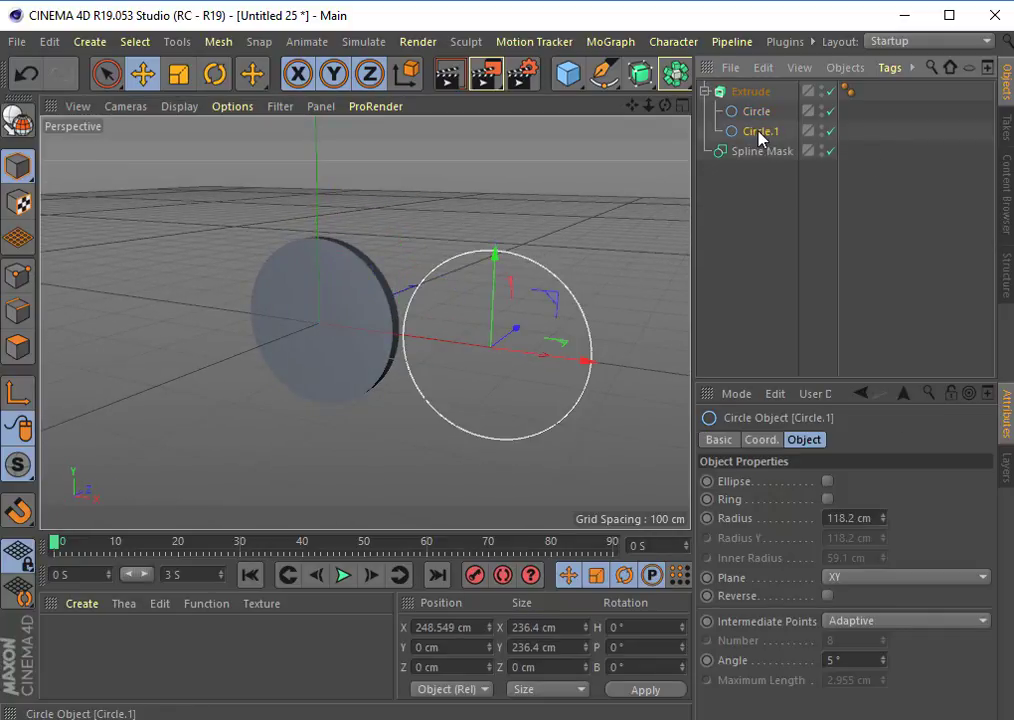
pyautogui.moveTo(760, 135); pyautogui.dragTo(762, 106)
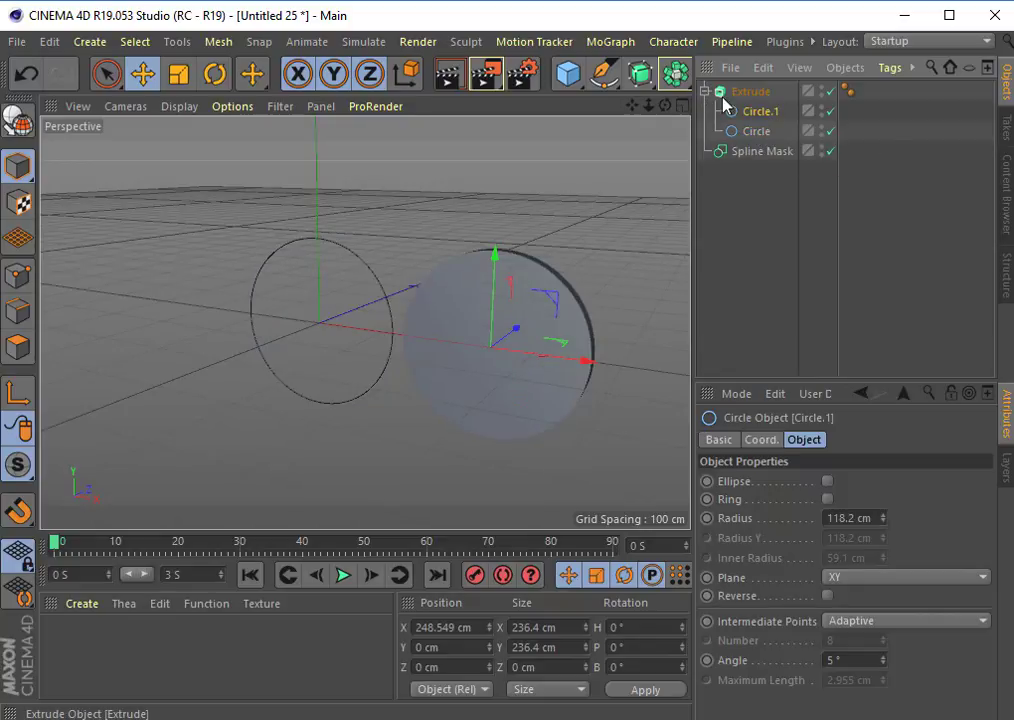
pyautogui.click(743, 92)
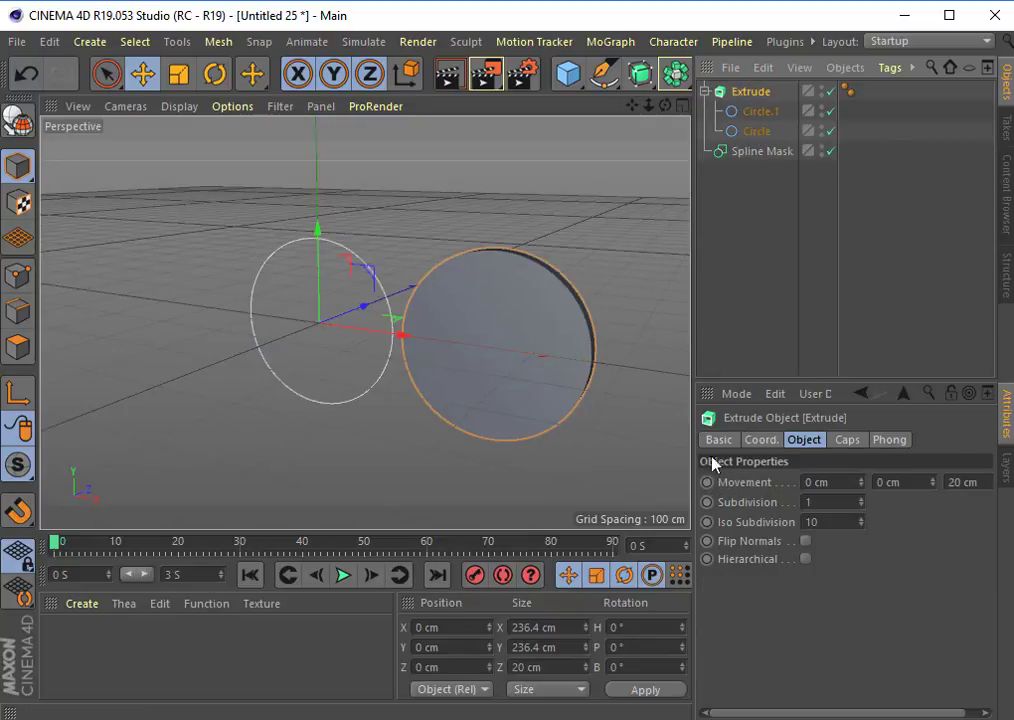
# Step: Enable Hierarchical on the Extrude and set its Movement Z depth to 145 cm
pyautogui.click(806, 559)
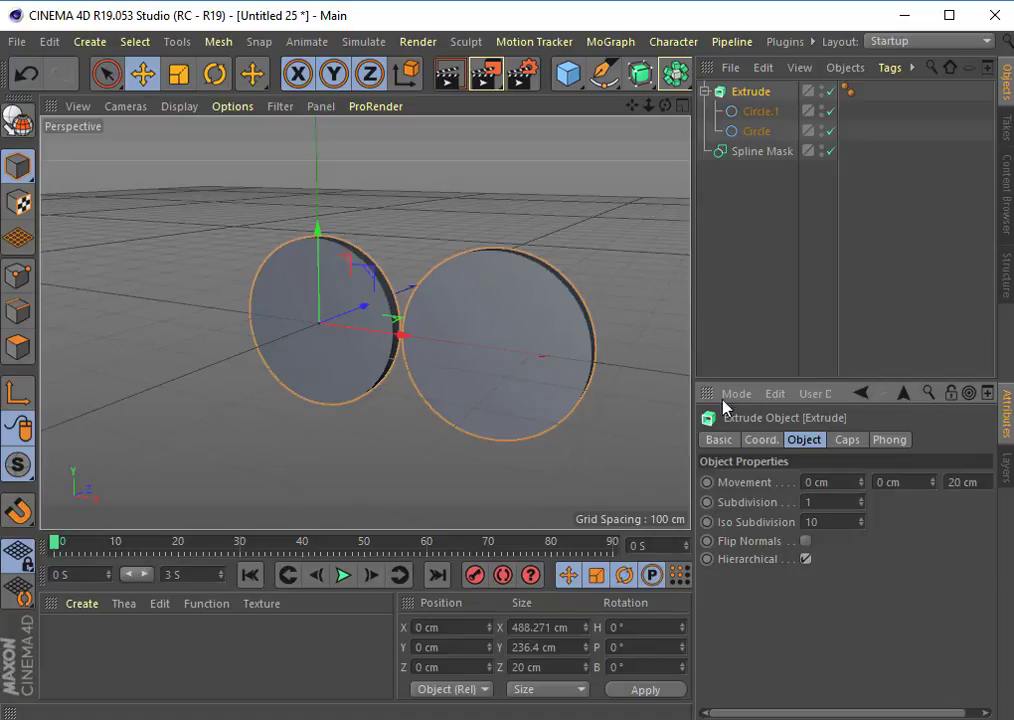
pyautogui.moveTo(697, 368); pyautogui.dragTo(659, 362)
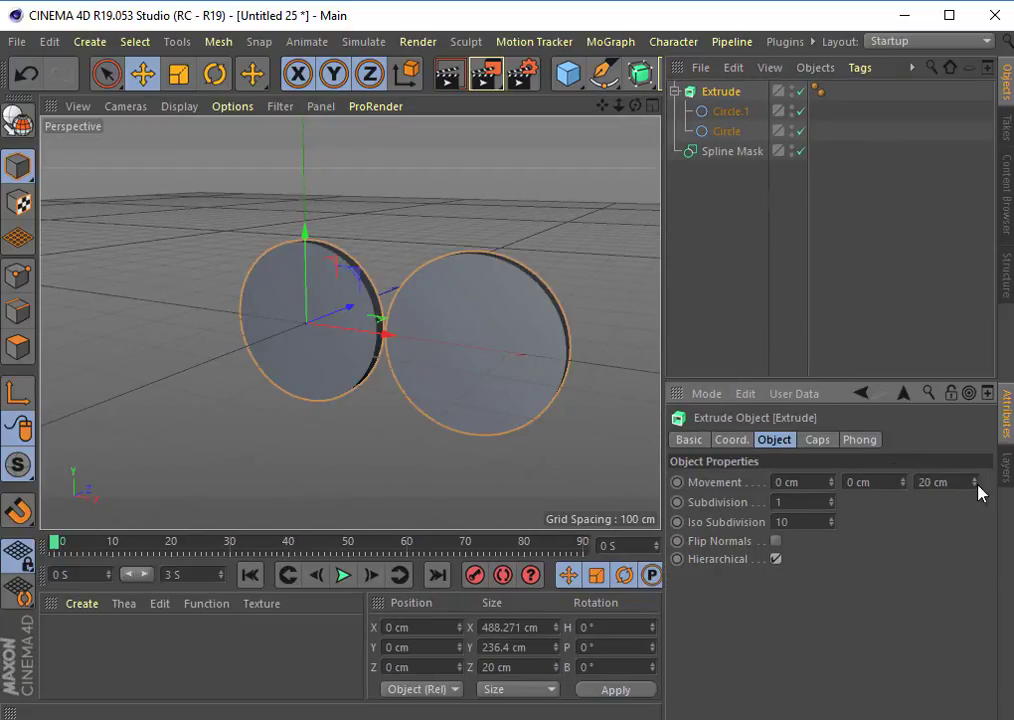
pyautogui.moveTo(975, 484); pyautogui.dragTo(975, 430)
pyautogui.moveTo(975, 482); pyautogui.dragTo(975, 460)
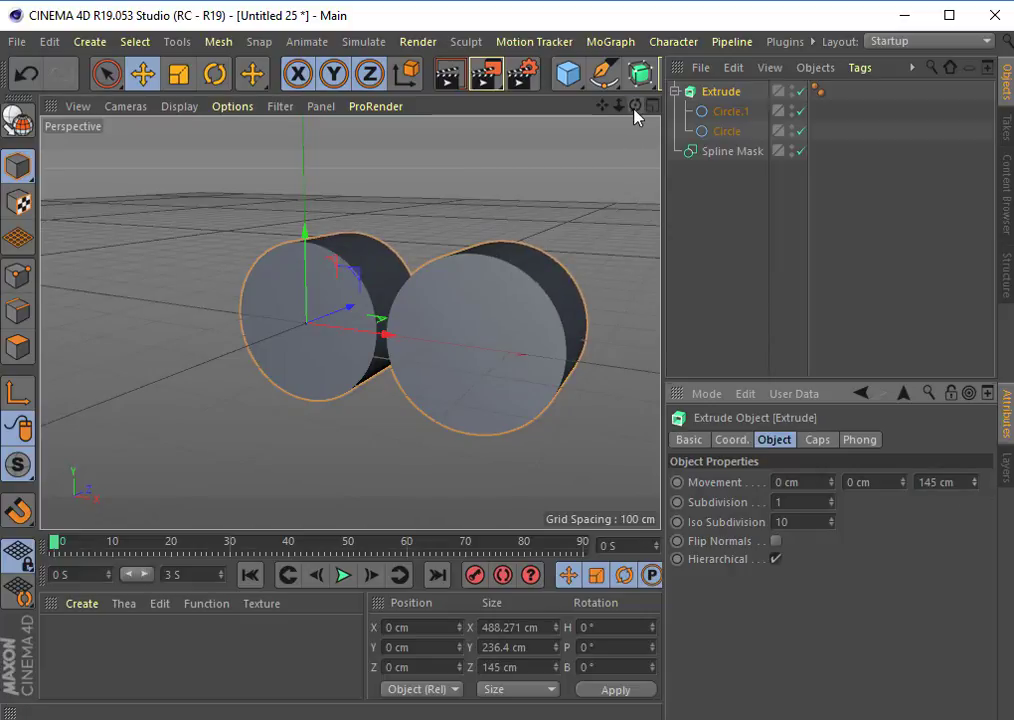
pyautogui.moveTo(634, 105); pyautogui.dragTo(645, 116)
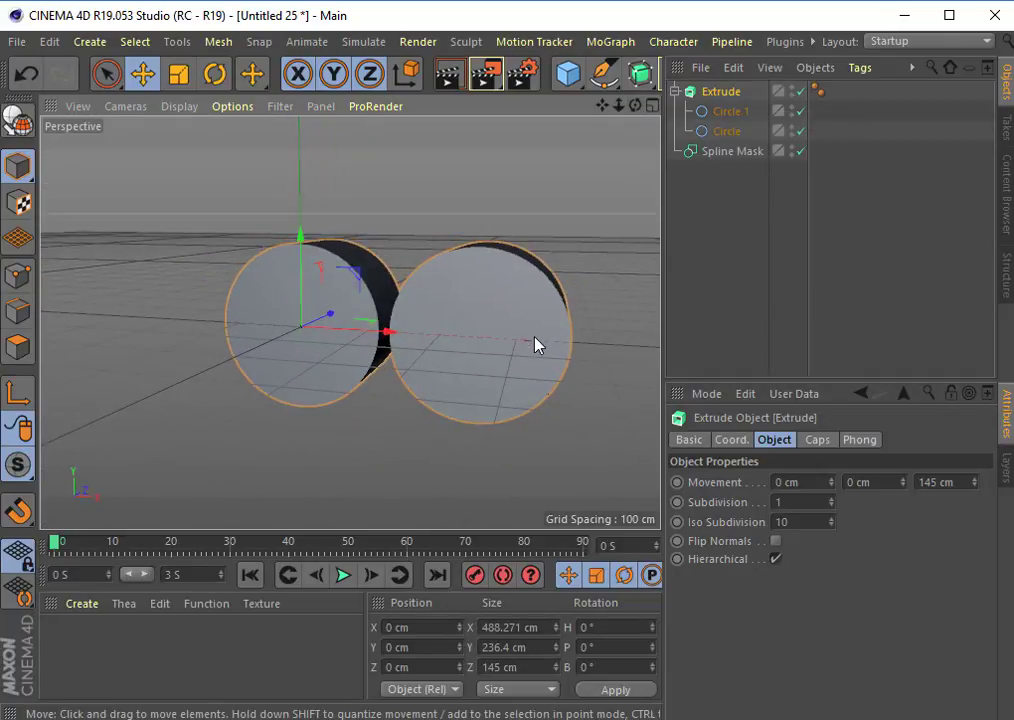
# Step: Reposition the first Circle on X and Y, ending at X −62.867 cm
pyautogui.moveTo(390, 333); pyautogui.dragTo(492, 258)
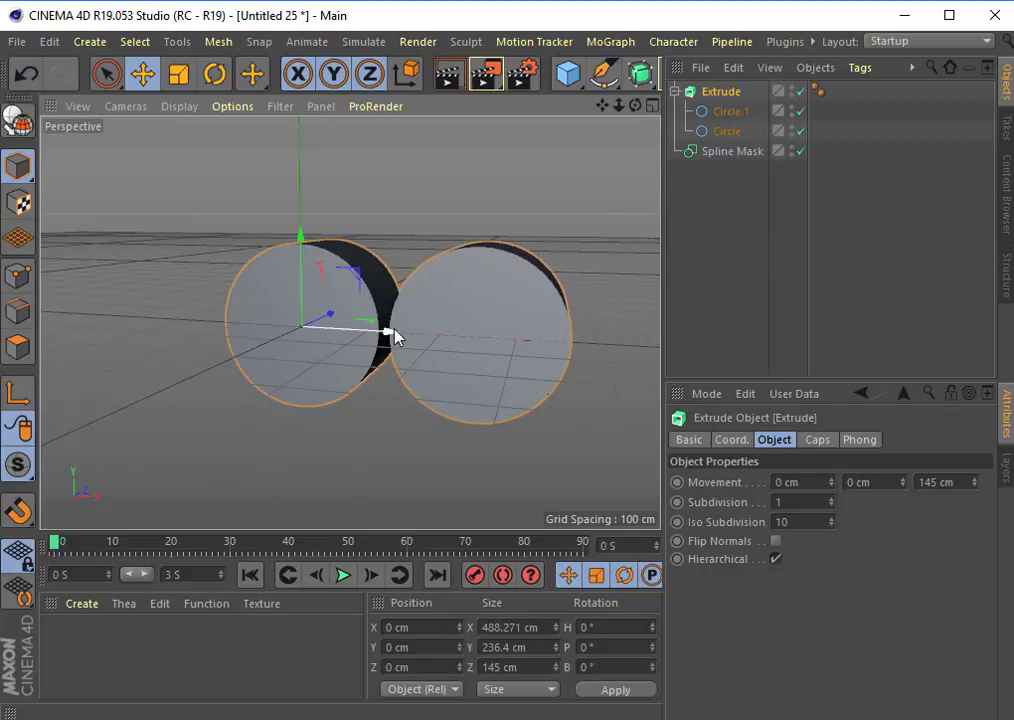
pyautogui.click(727, 131)
pyautogui.moveTo(398, 348)
pyautogui.mouseDown()
pyautogui.moveTo(390, 345)
pyautogui.moveTo(582, 403)
pyautogui.moveTo(418, 364)
pyautogui.moveTo(573, 392)
pyautogui.moveTo(375, 350)
pyautogui.mouseUp()
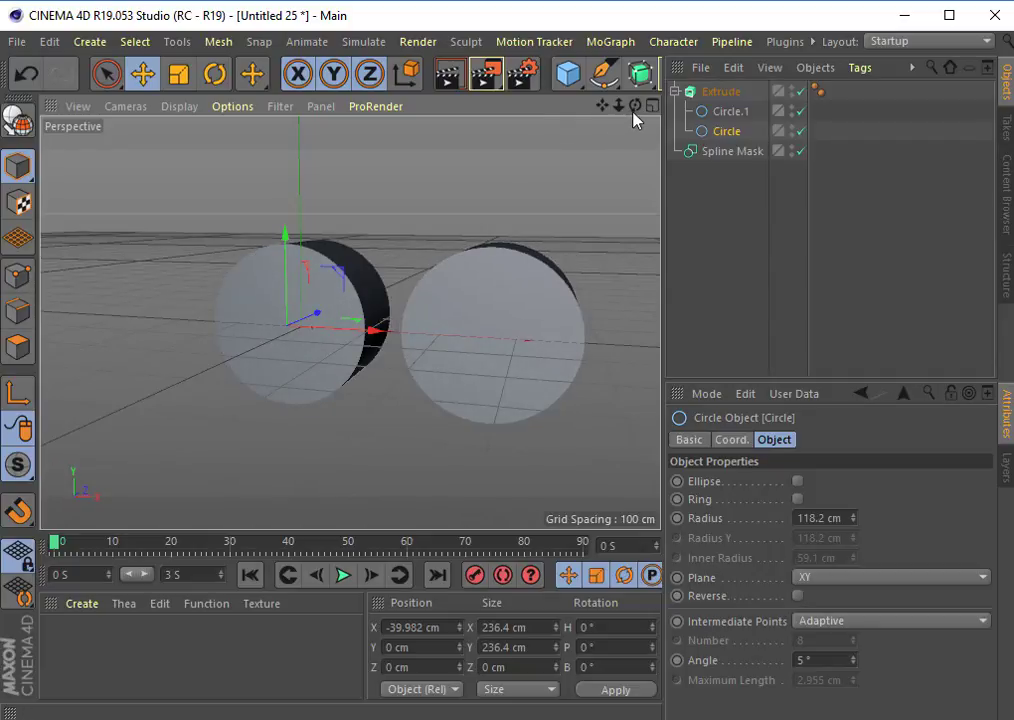
pyautogui.moveTo(635, 105)
pyautogui.mouseDown()
pyautogui.moveTo(350, 322)
pyautogui.moveTo(630, 122)
pyautogui.mouseUp()
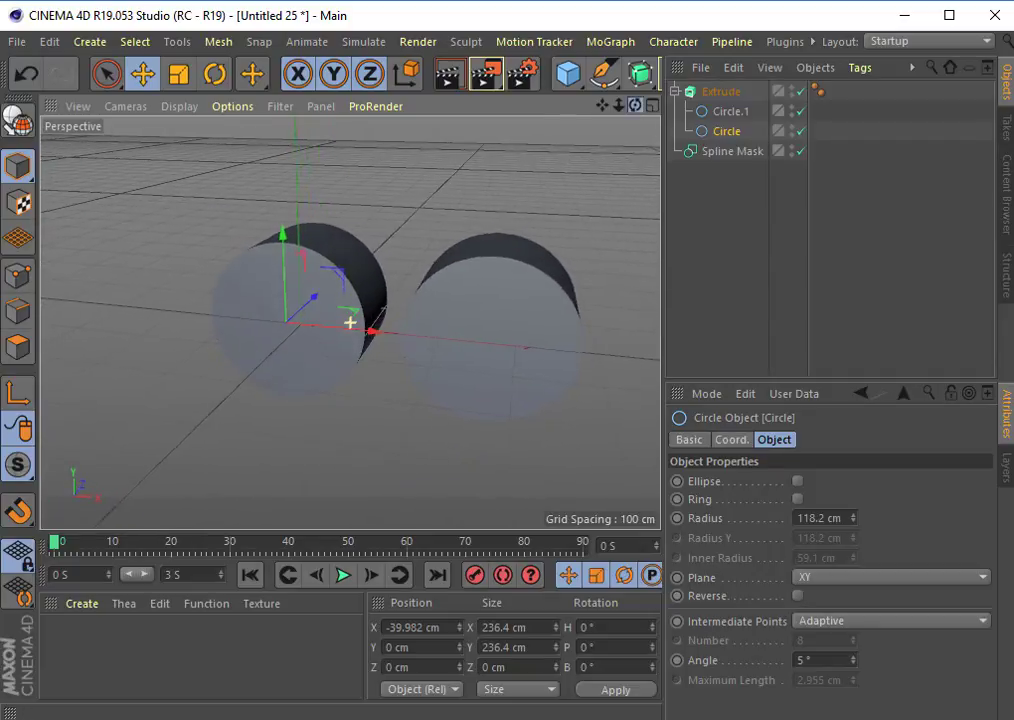
pyautogui.moveTo(373, 338)
pyautogui.mouseDown()
pyautogui.moveTo(512, 385)
pyautogui.moveTo(433, 362)
pyautogui.mouseUp()
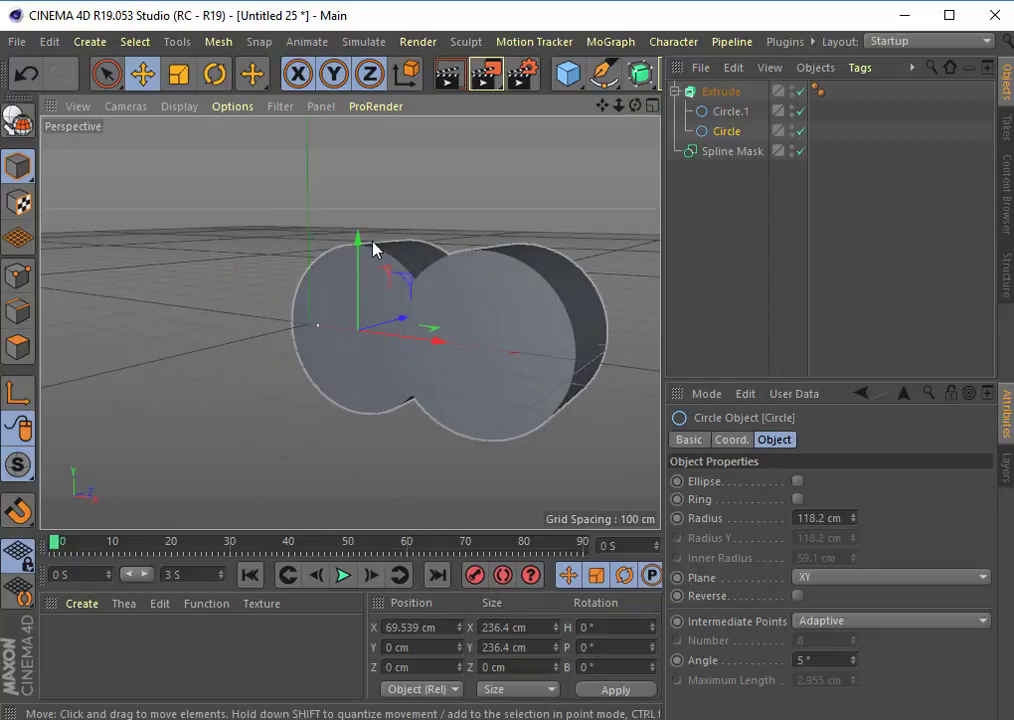
pyautogui.moveTo(360, 243); pyautogui.dragTo(362, 243)
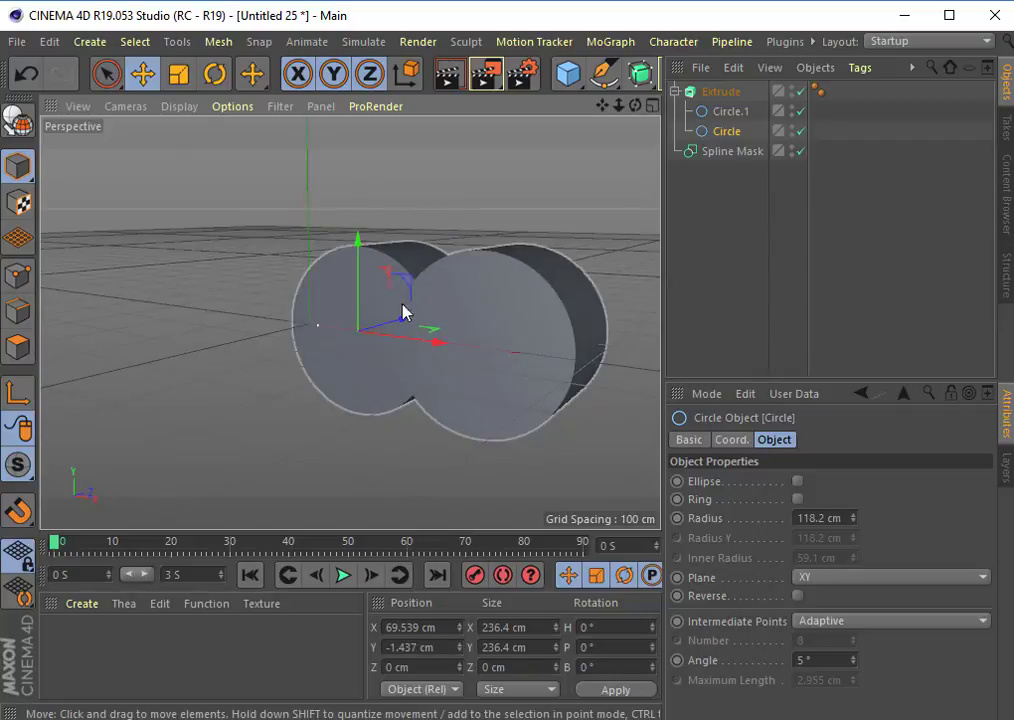
pyautogui.moveTo(441, 344); pyautogui.dragTo(367, 328)
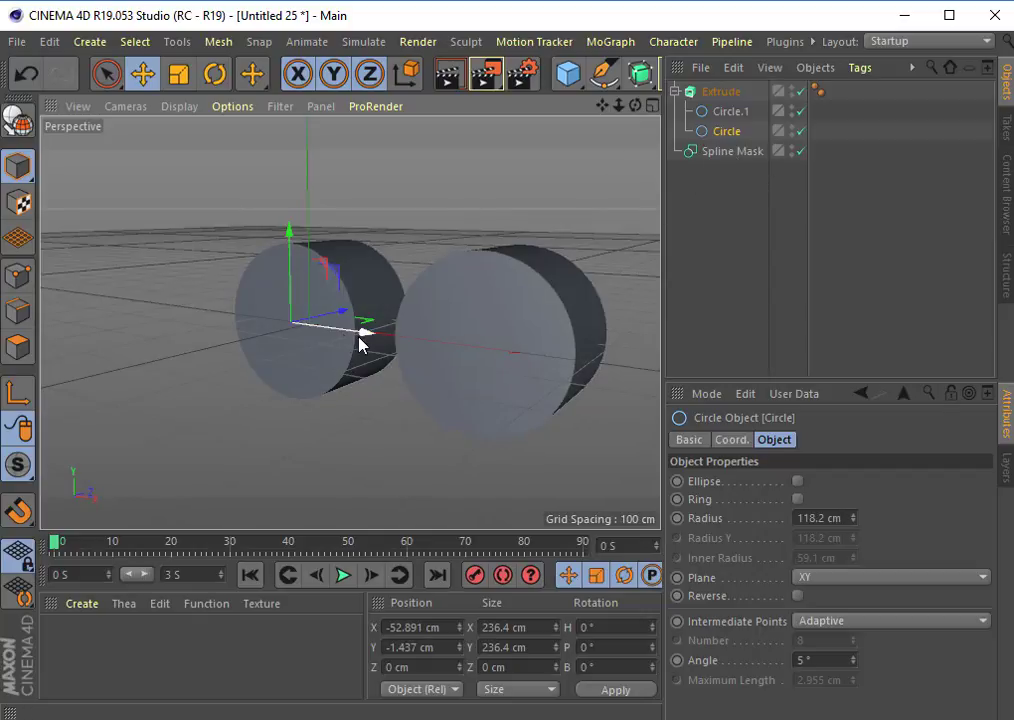
pyautogui.moveTo(368, 337)
pyautogui.mouseDown()
pyautogui.moveTo(548, 396)
pyautogui.moveTo(402, 357)
pyautogui.moveTo(410, 367)
pyautogui.moveTo(566, 414)
pyautogui.moveTo(489, 403)
pyautogui.moveTo(360, 361)
pyautogui.mouseUp()
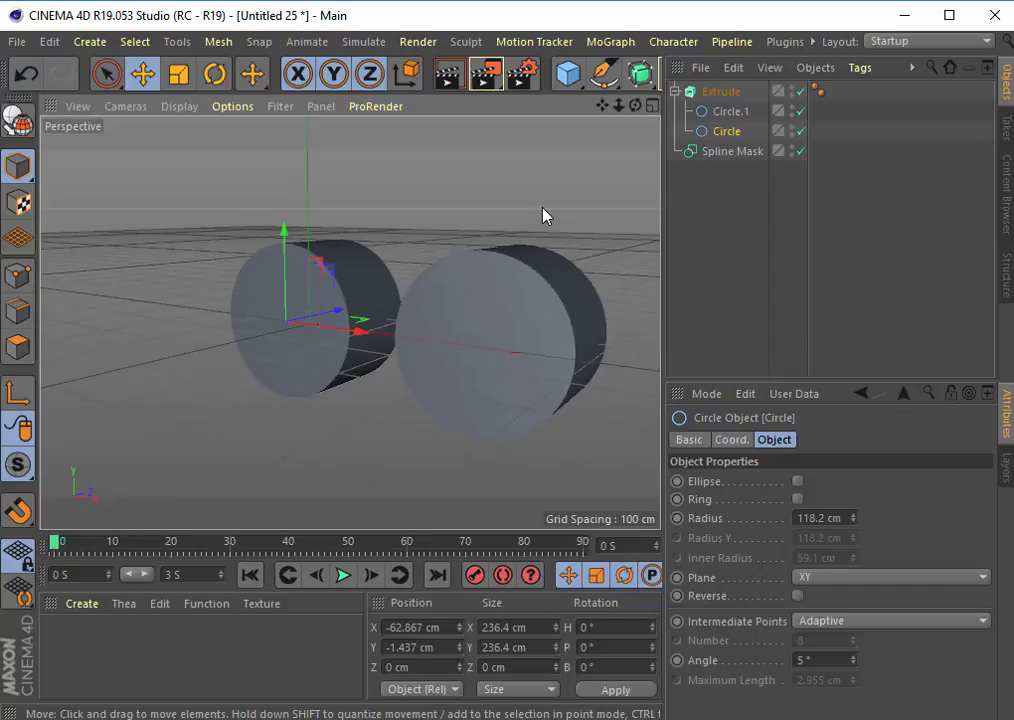